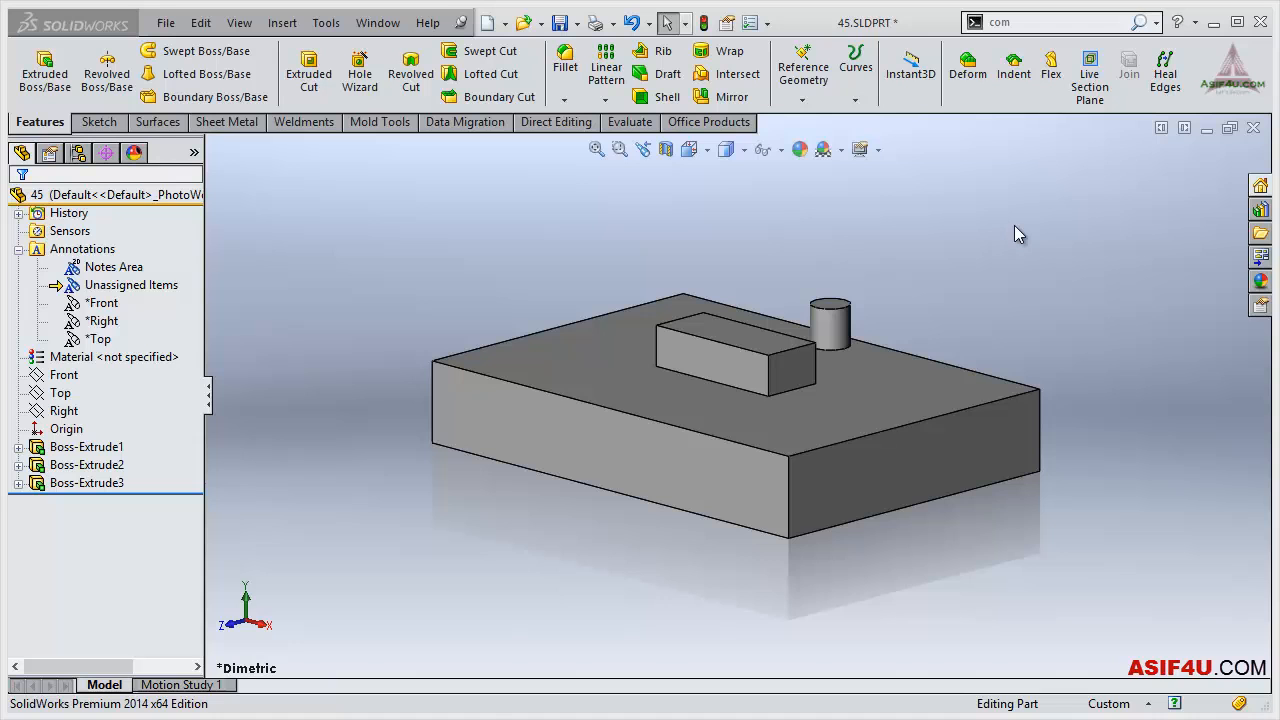
Step: Start a variable size fillet on the long upper front edge of the base block
click(571, 70)
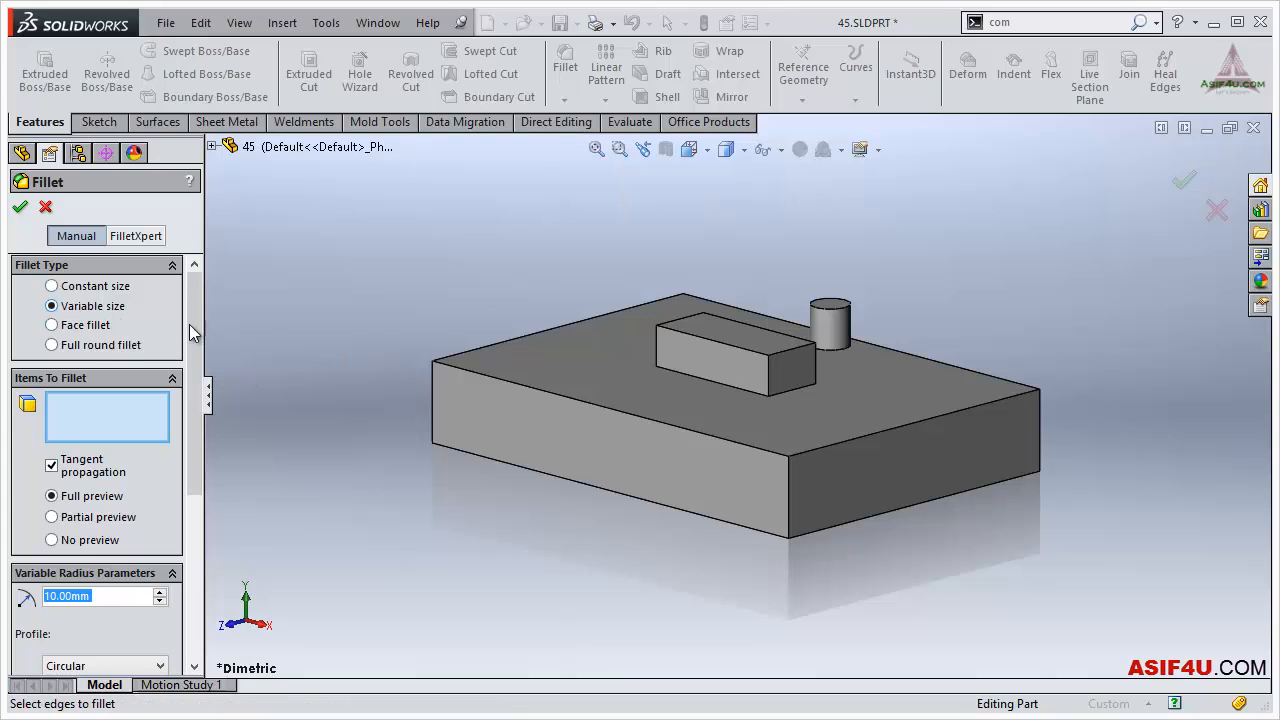
scroll(180, 319, down, 1)
scroll(591, 405, down, 1)
scroll(591, 405, down, 1)
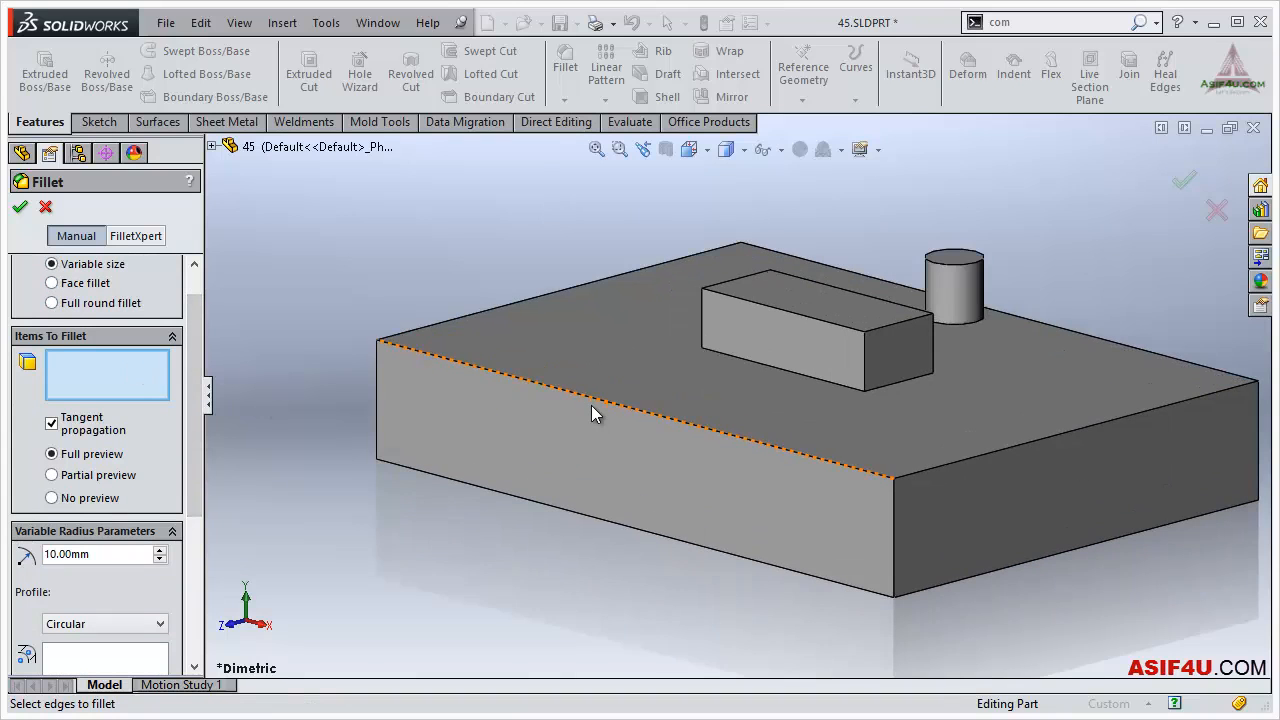
click(610, 413)
middle_drag(532, 367, 537, 410)
click(109, 554)
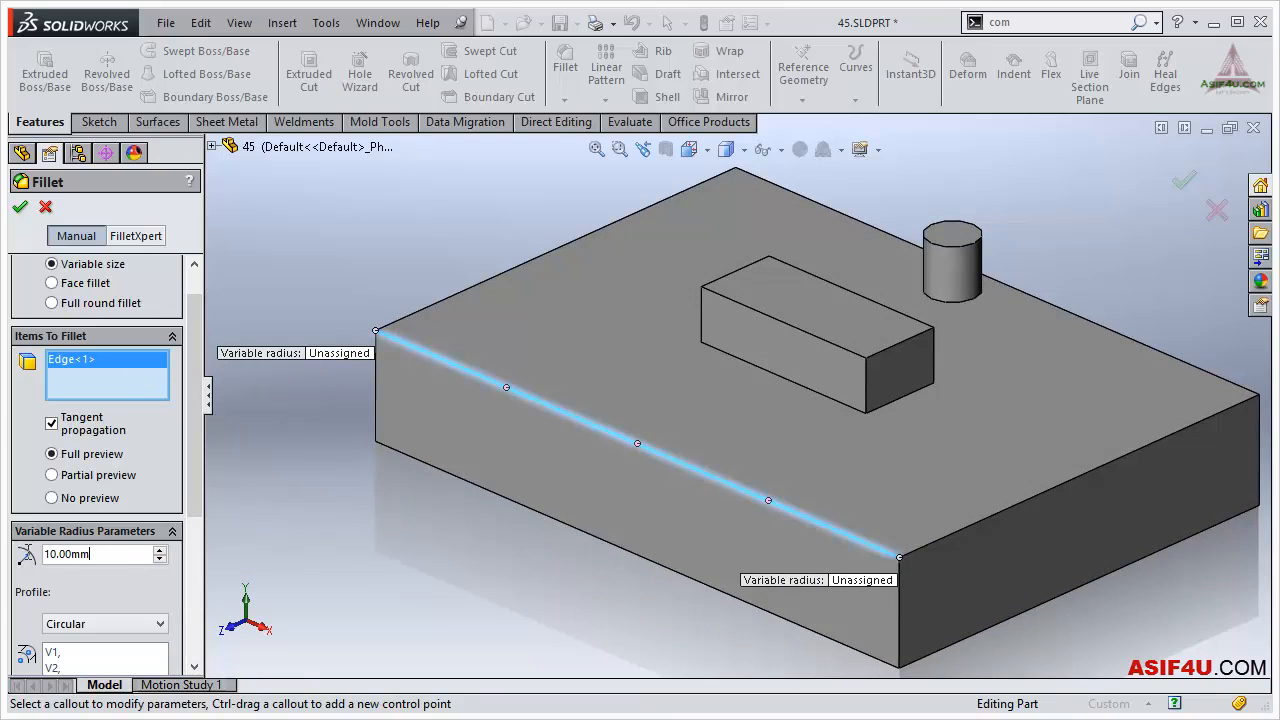
scroll(195, 450, down, 3)
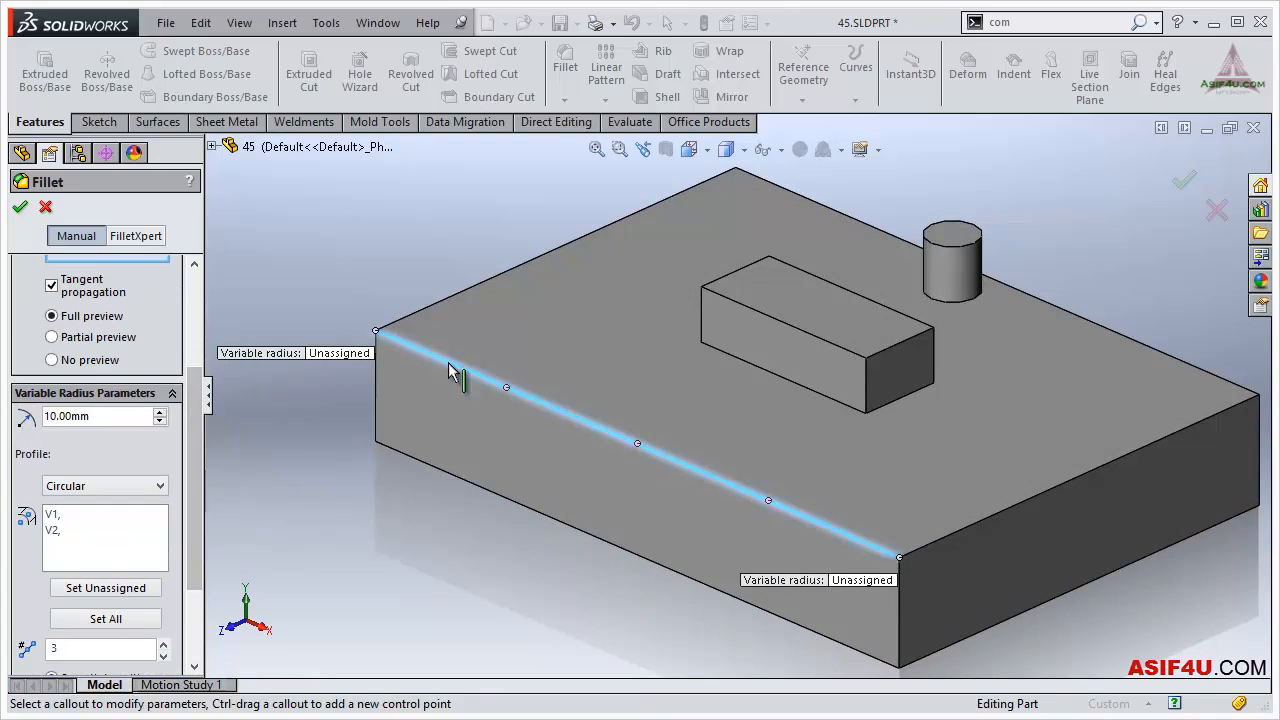
drag(283, 358, 289, 492)
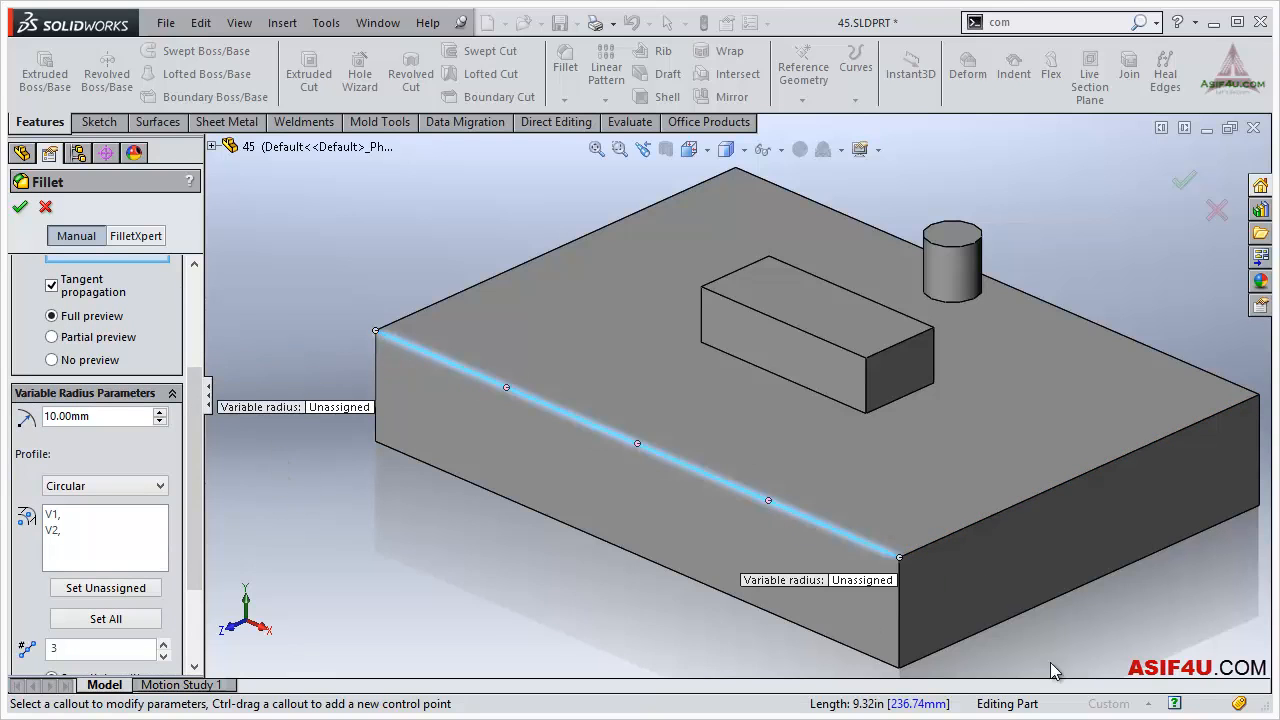
Step: Set the variable fillet radii to 10 mm at edge end V1 and 5 mm at edge end V2
click(64, 530)
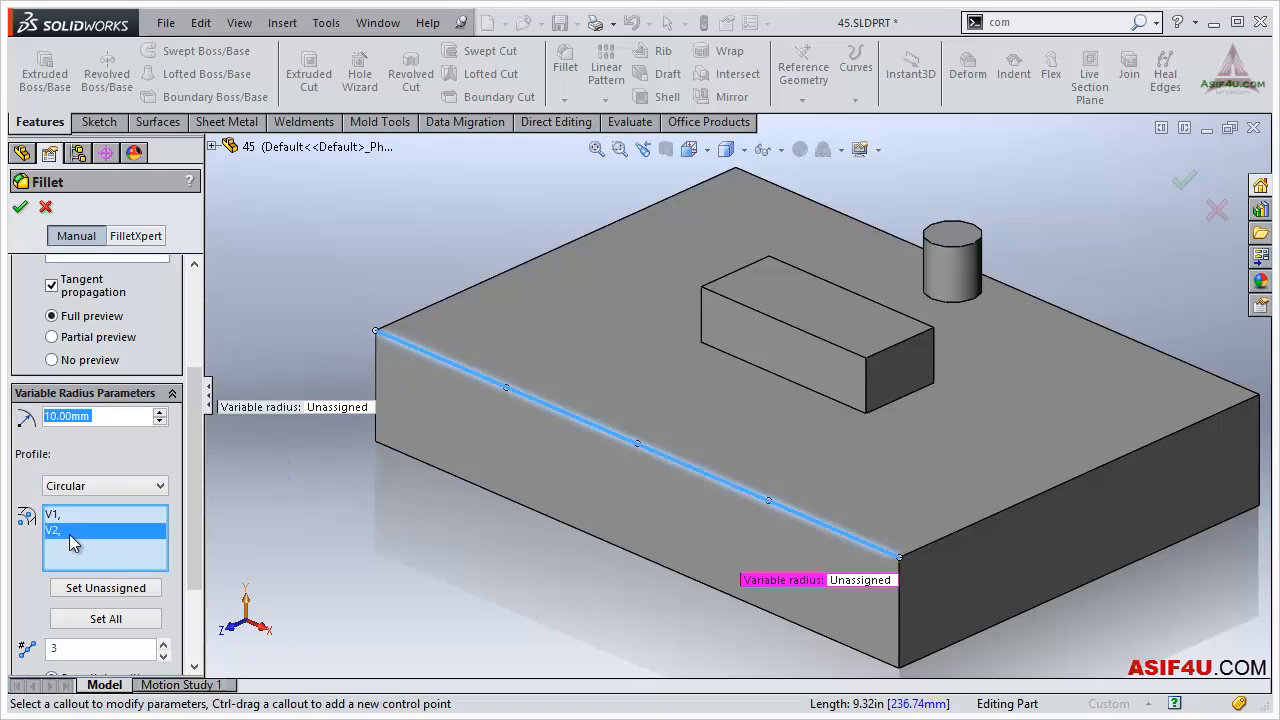
click(58, 515)
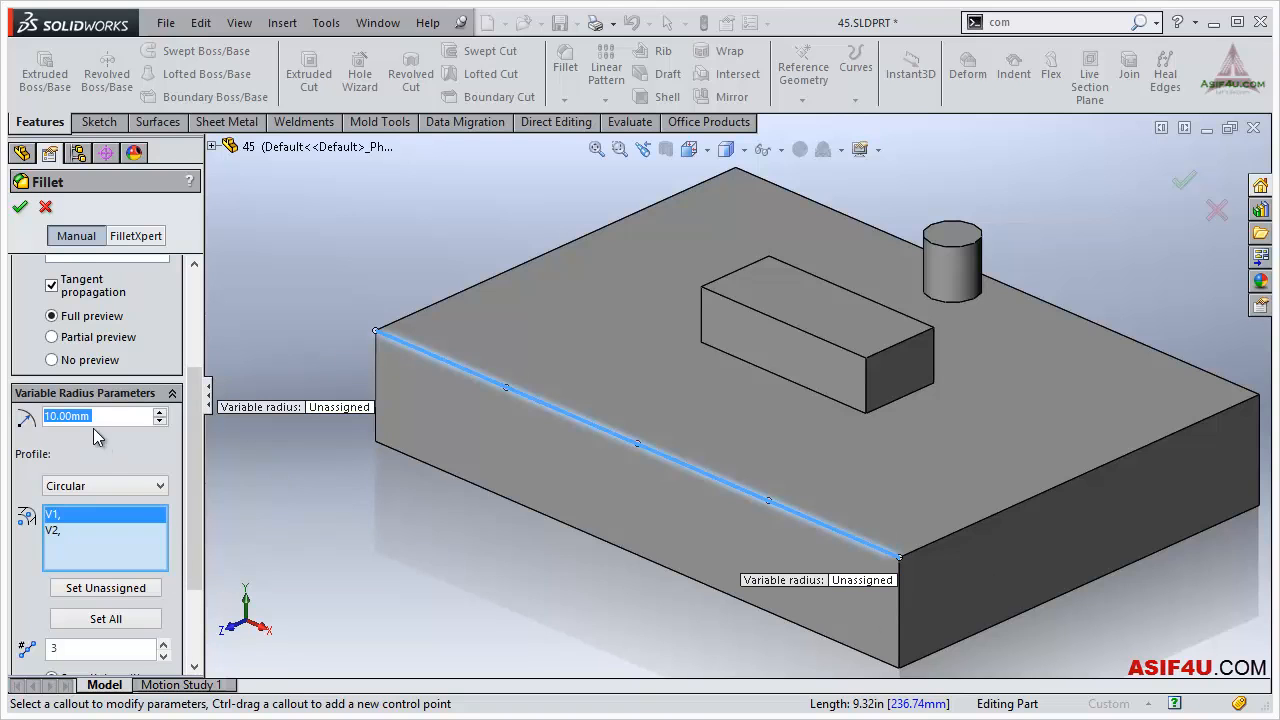
click(131, 417)
double_click(115, 416)
text(10)
key(Return)
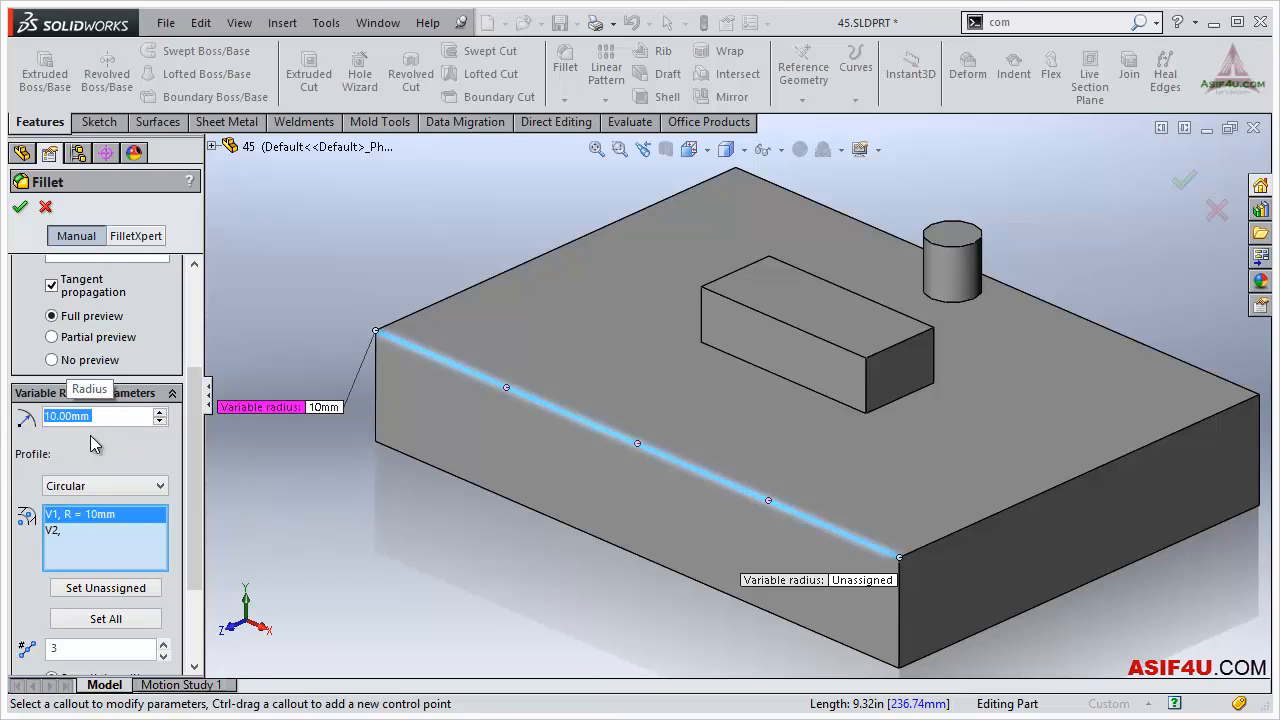
click(106, 528)
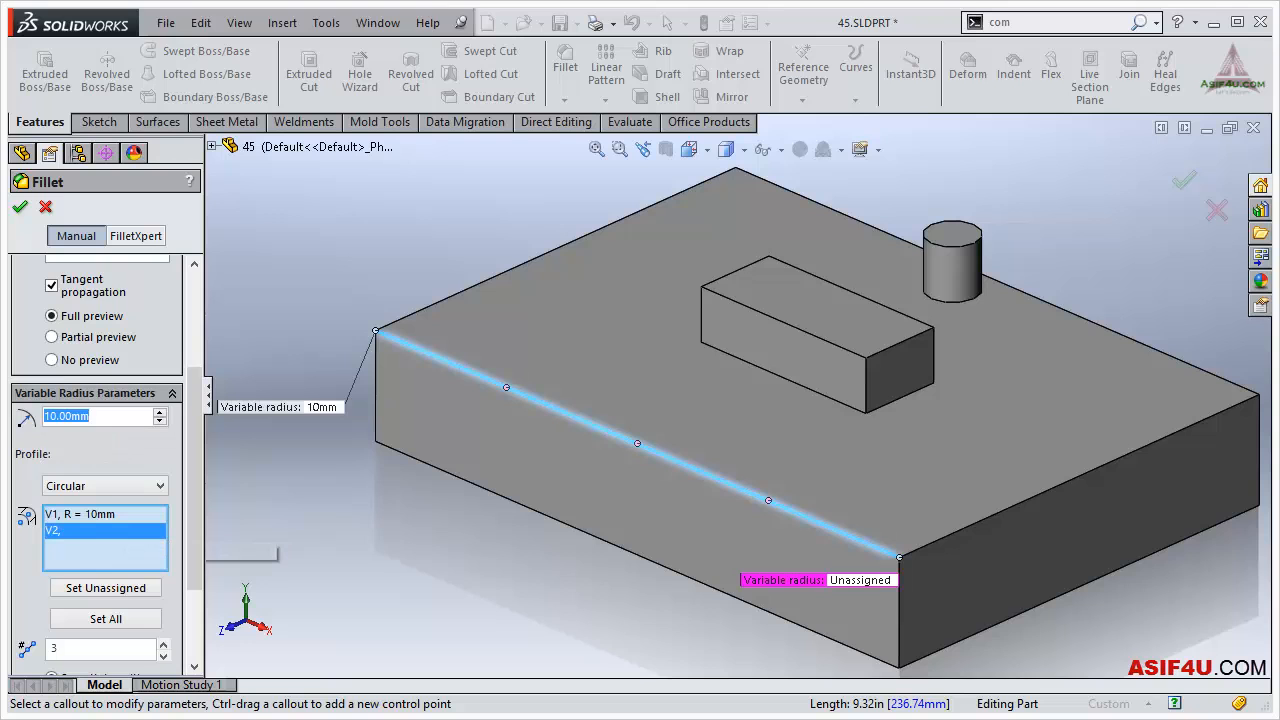
text(5)
key(Return)
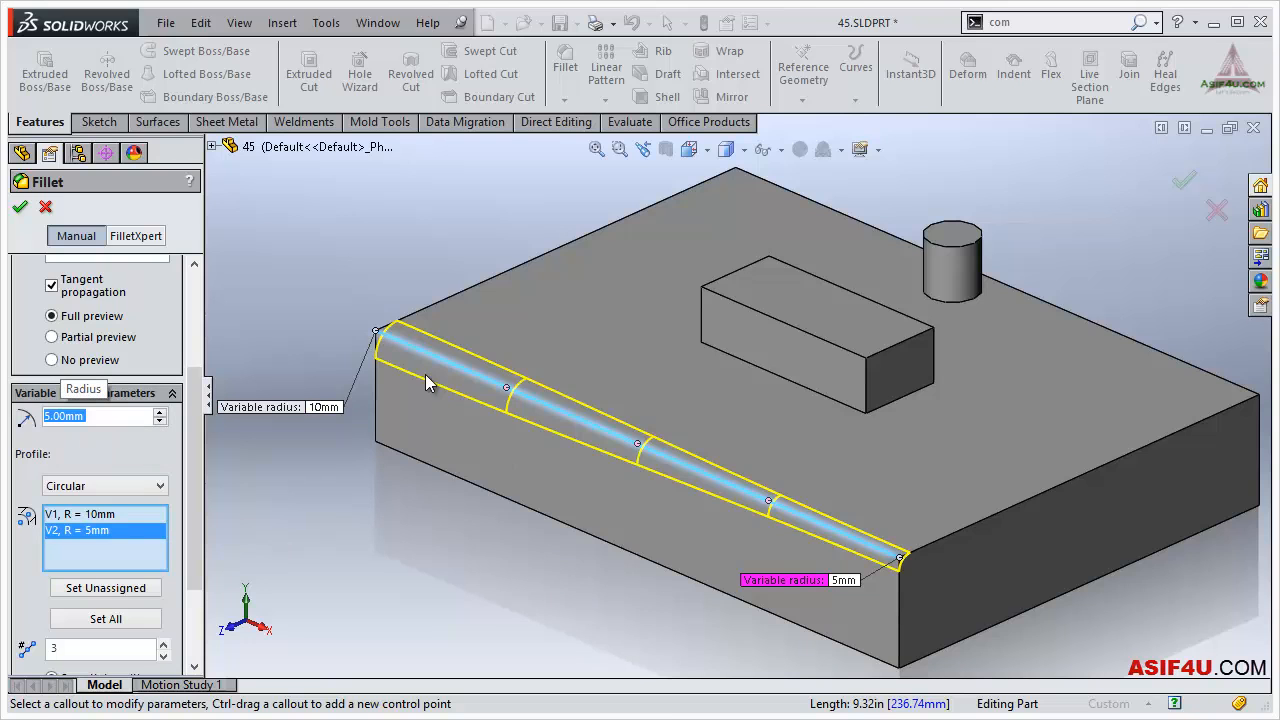
Step: Set the fillet radius at edge end V1 to 30 mm
click(78, 513)
drag(110, 416, 44, 416)
text(30)
key(Return)
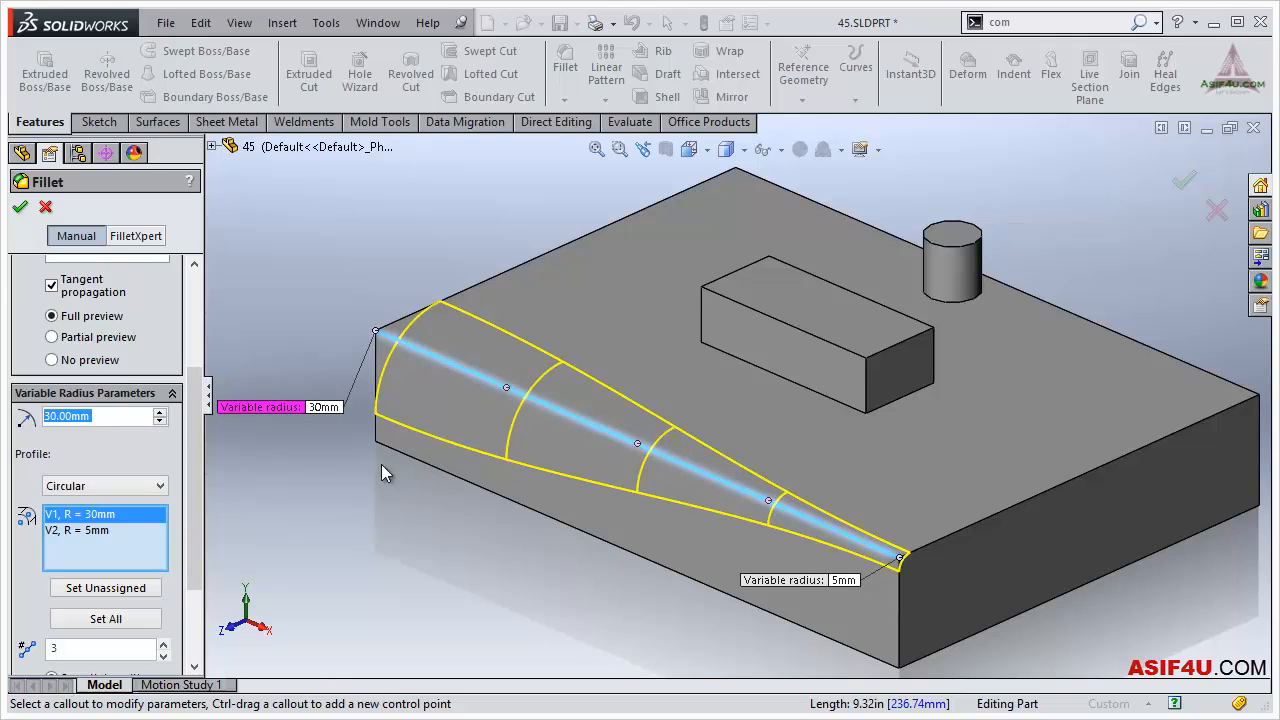
Step: Try the straight transition on the variable fillet, checking it from the front and at an angle, and restore the smooth transition
drag(191, 462, 180, 536)
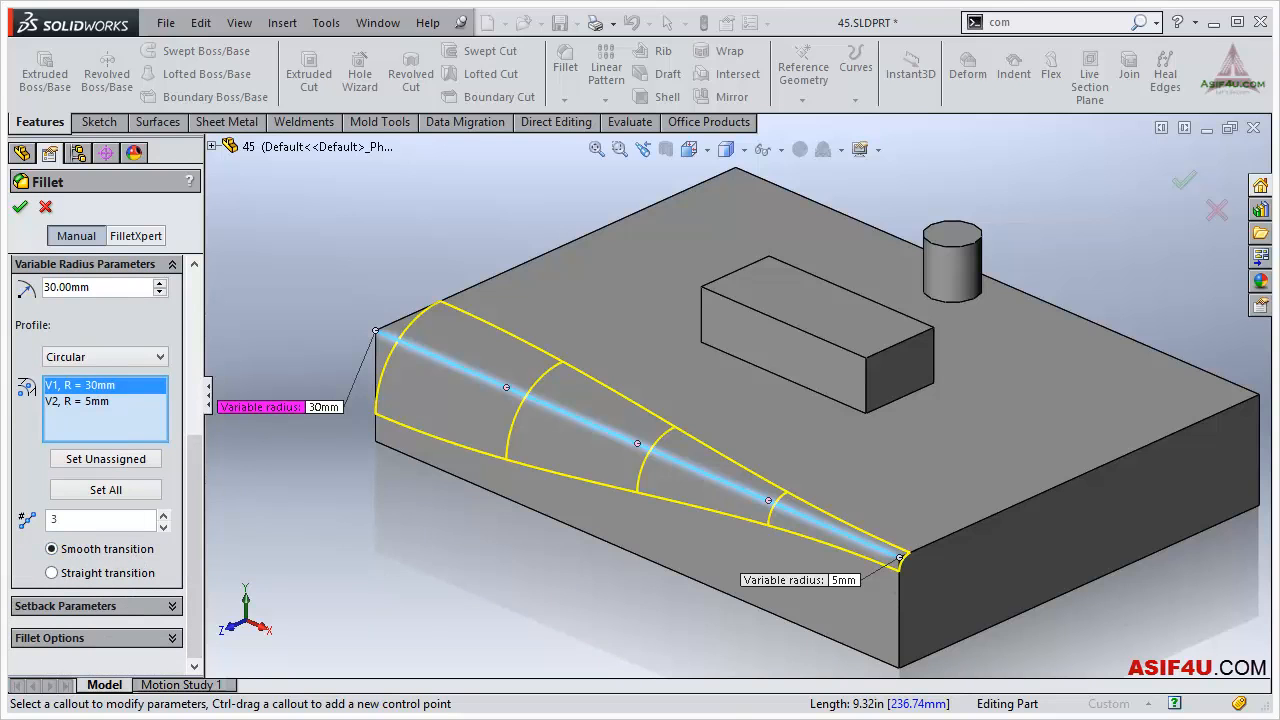
key(ctrl+1)
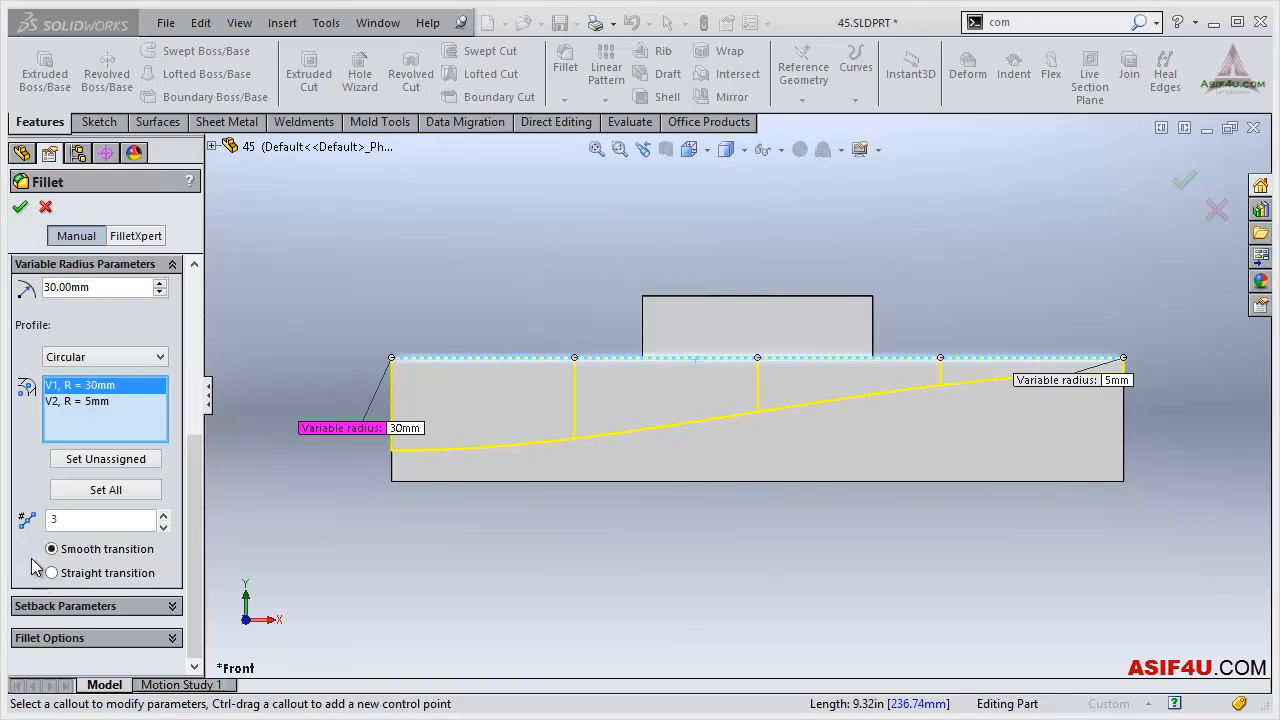
click(75, 574)
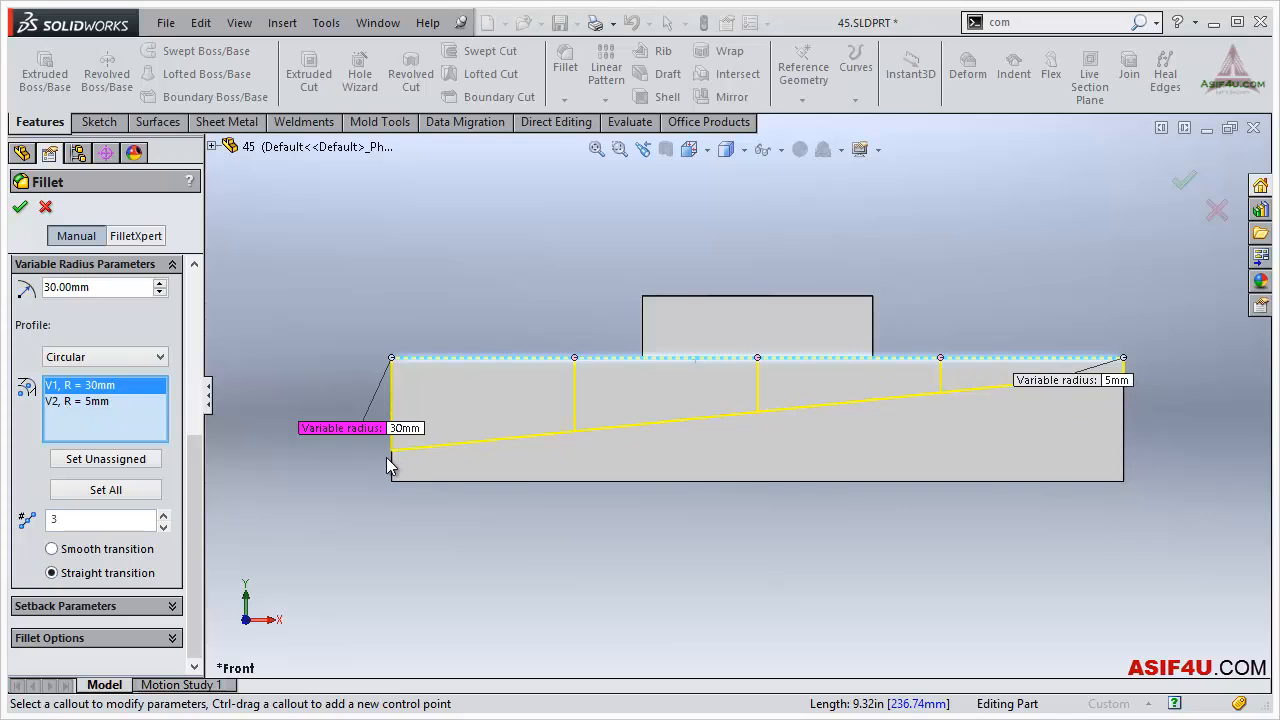
scroll(472, 333, up, 2)
middle_drag(605, 255, 561, 380)
scroll(619, 420, down, 2)
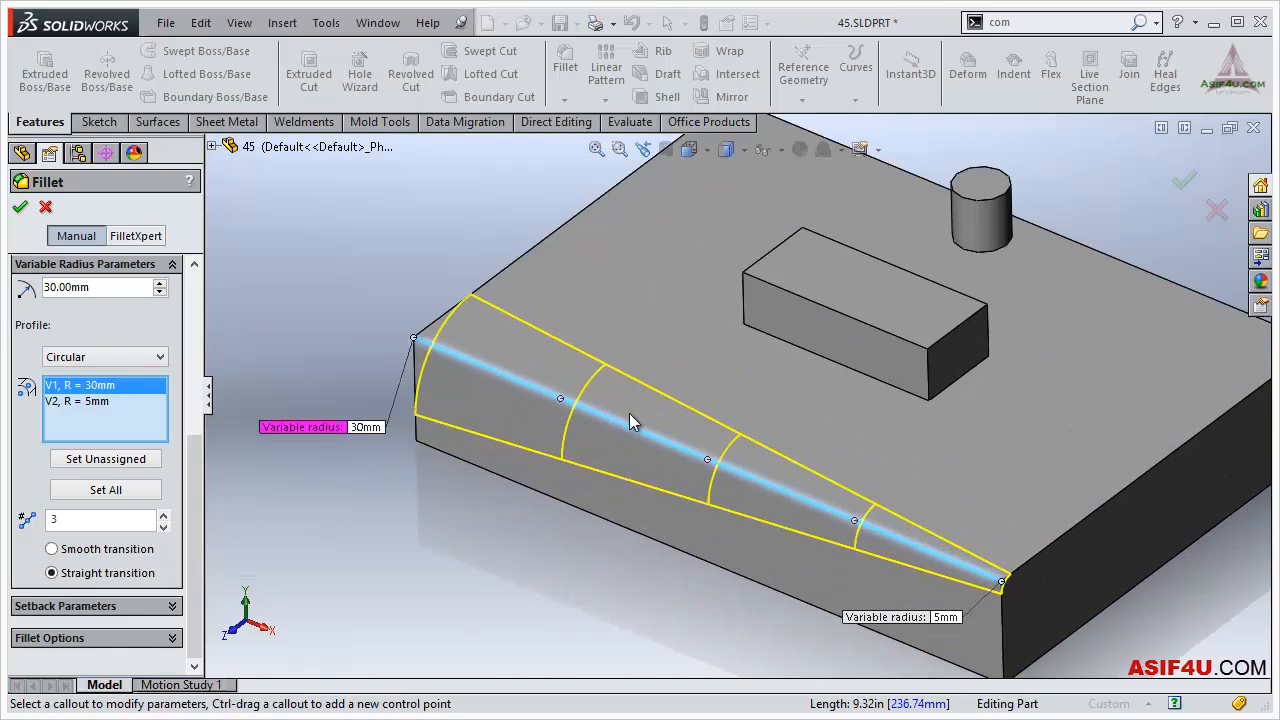
click(117, 556)
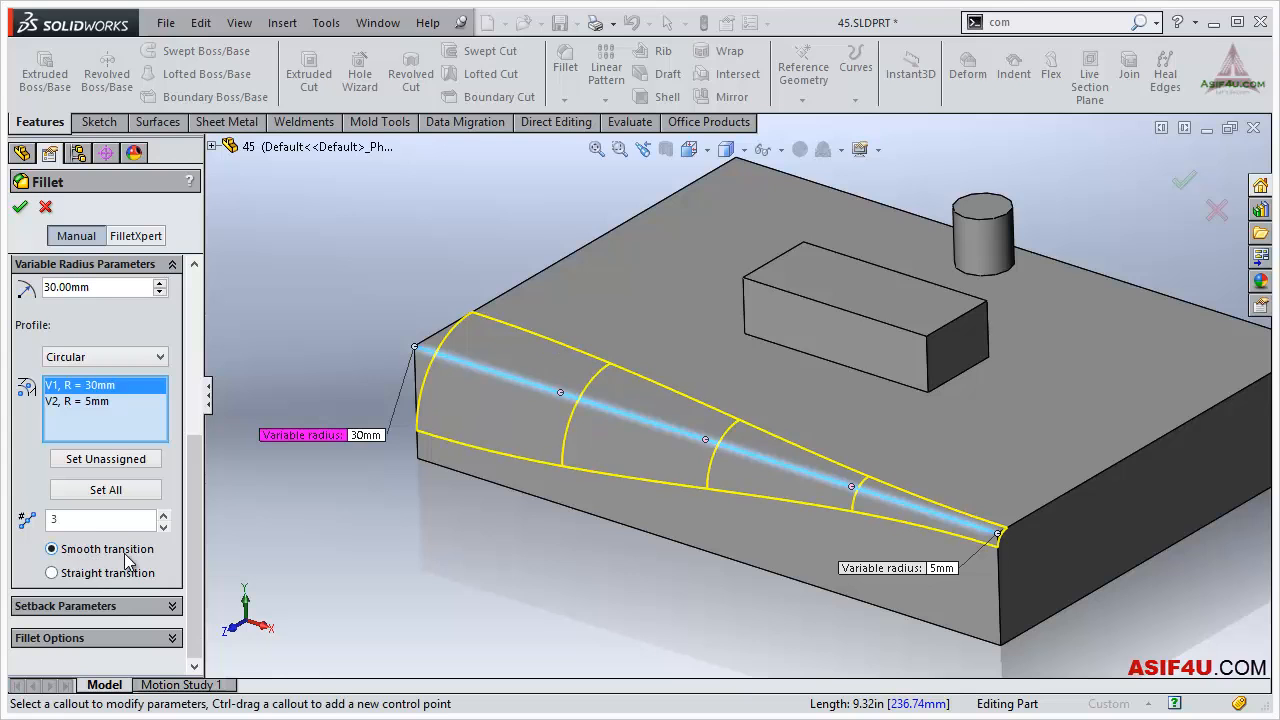
Step: Try 4 control point instances along the filleted edge and return the number to 3
drag(193, 542, 206, 487)
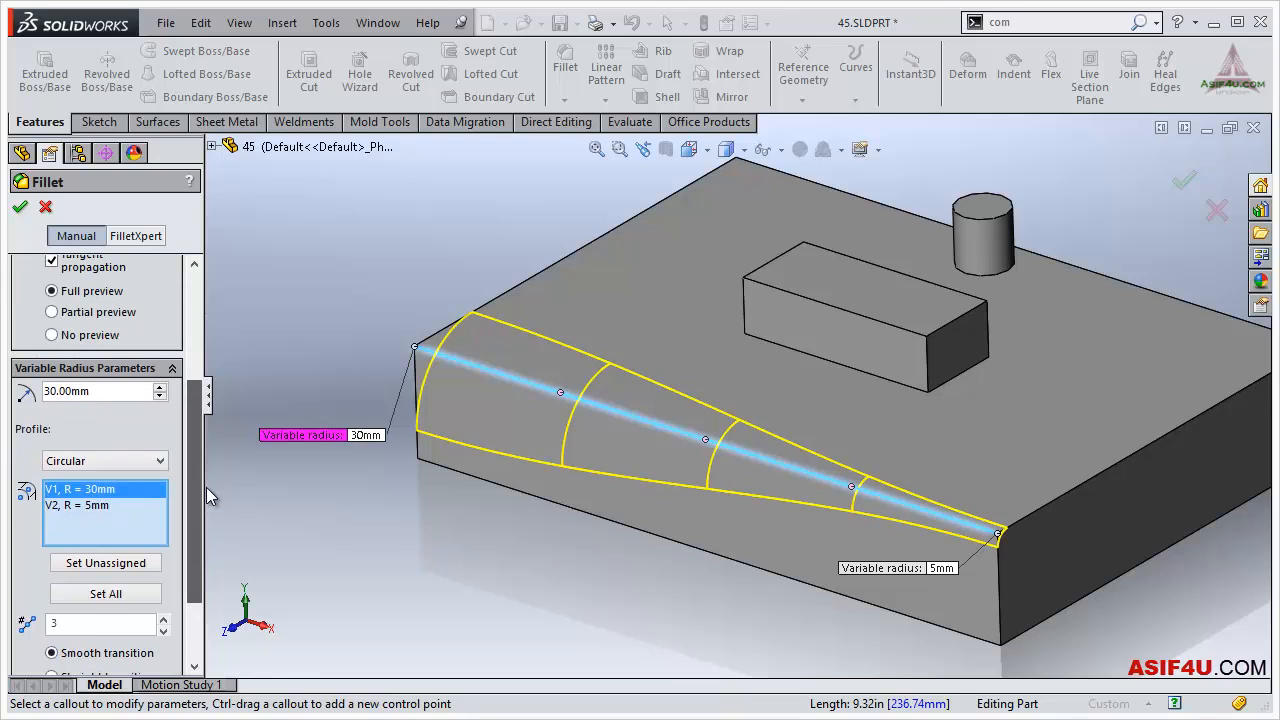
middle_drag(647, 334, 585, 416)
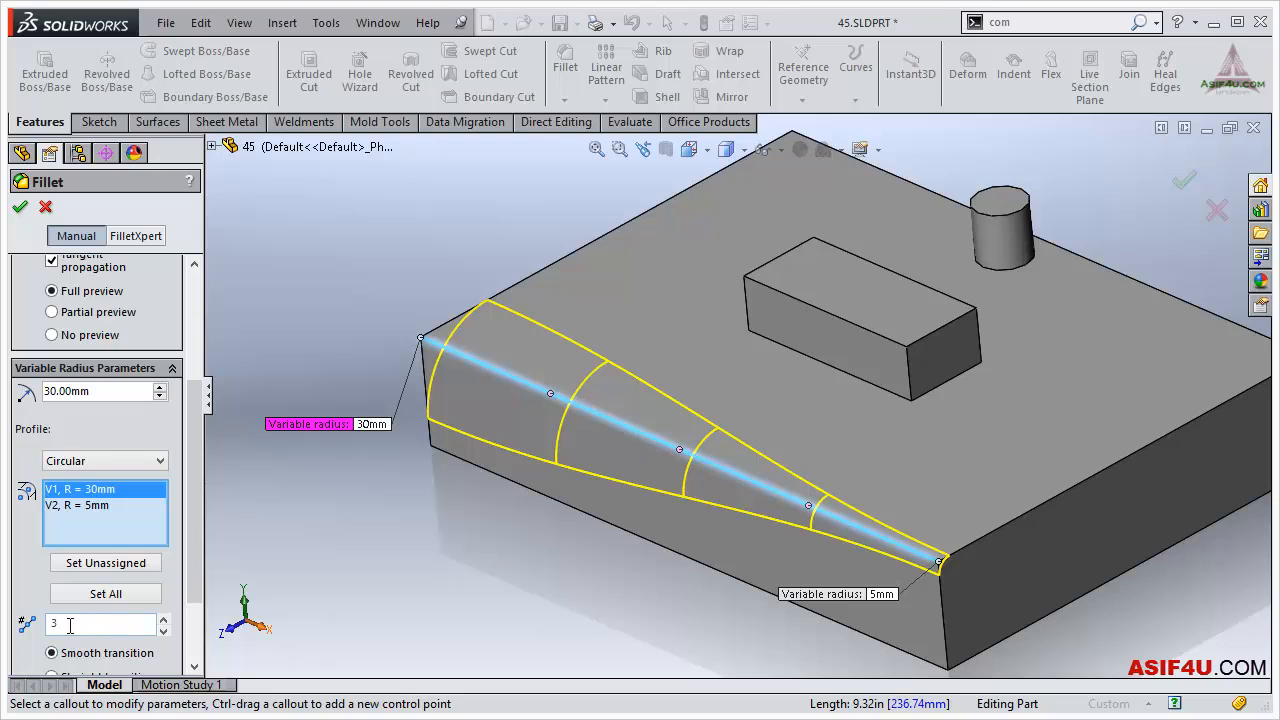
click(163, 618)
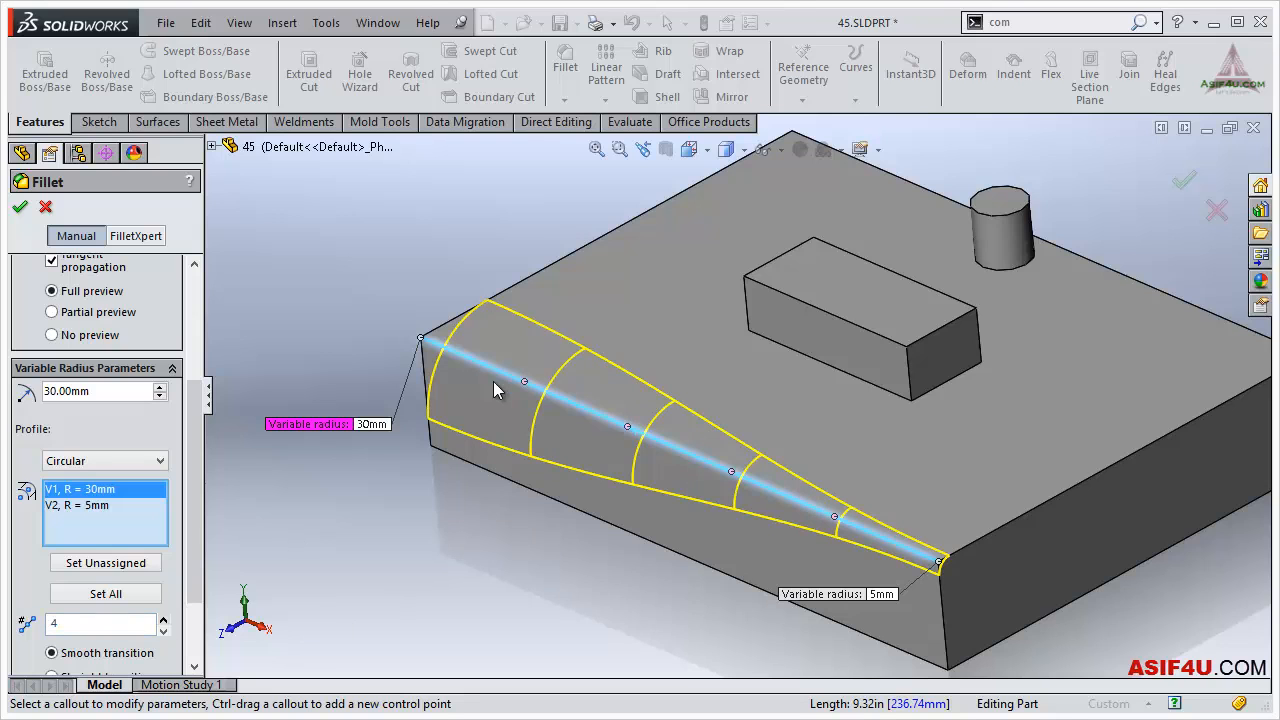
click(163, 630)
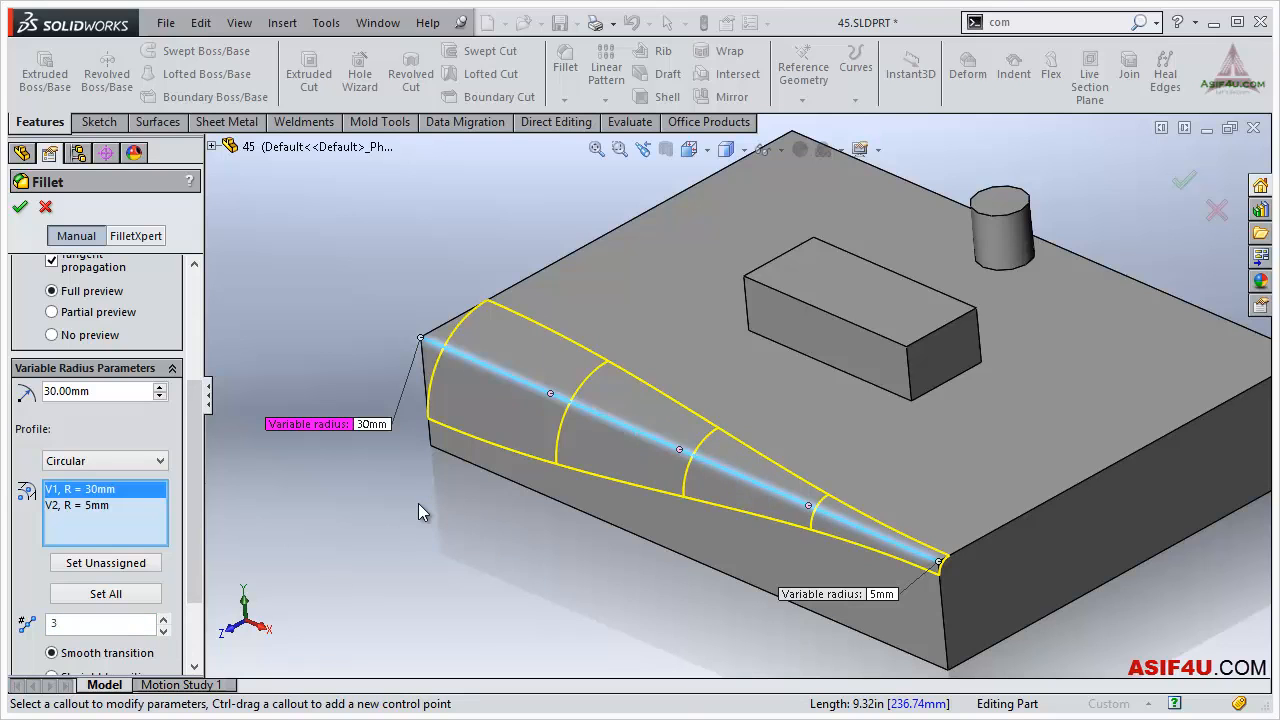
Step: Add the control point at 50% along the edge and set its radius to 10 mm
click(680, 450)
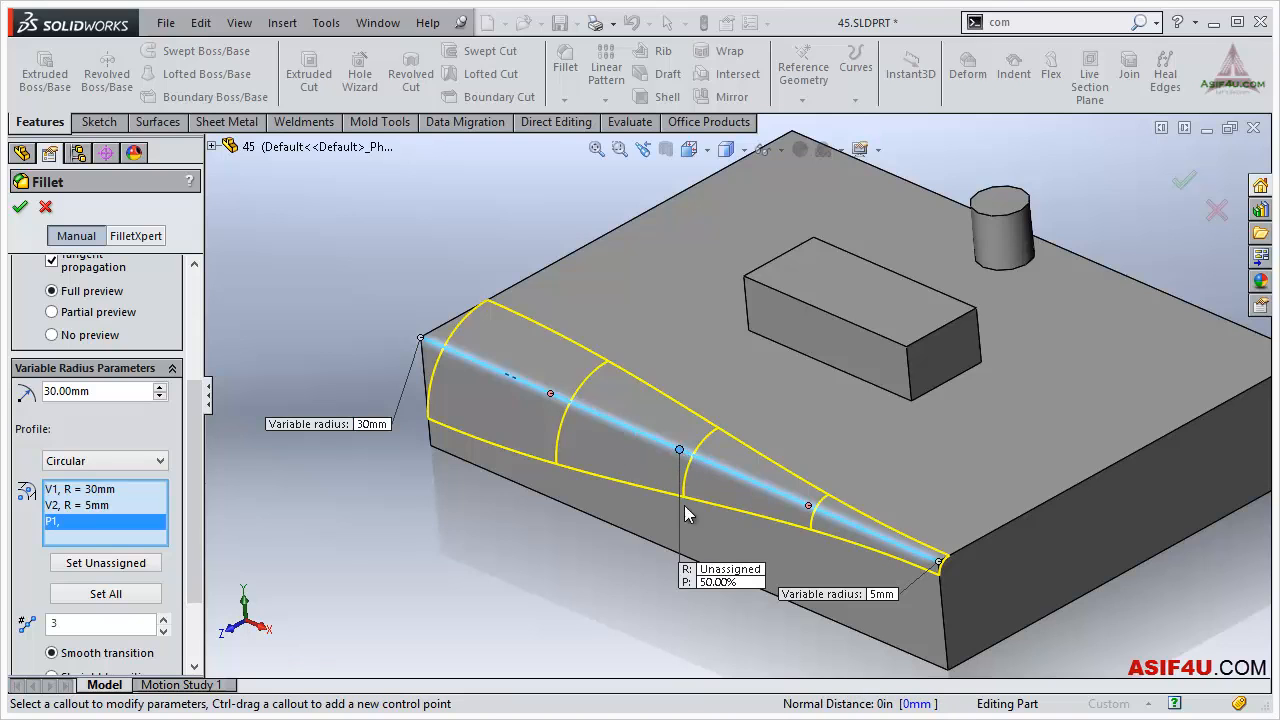
drag(690, 578, 424, 589)
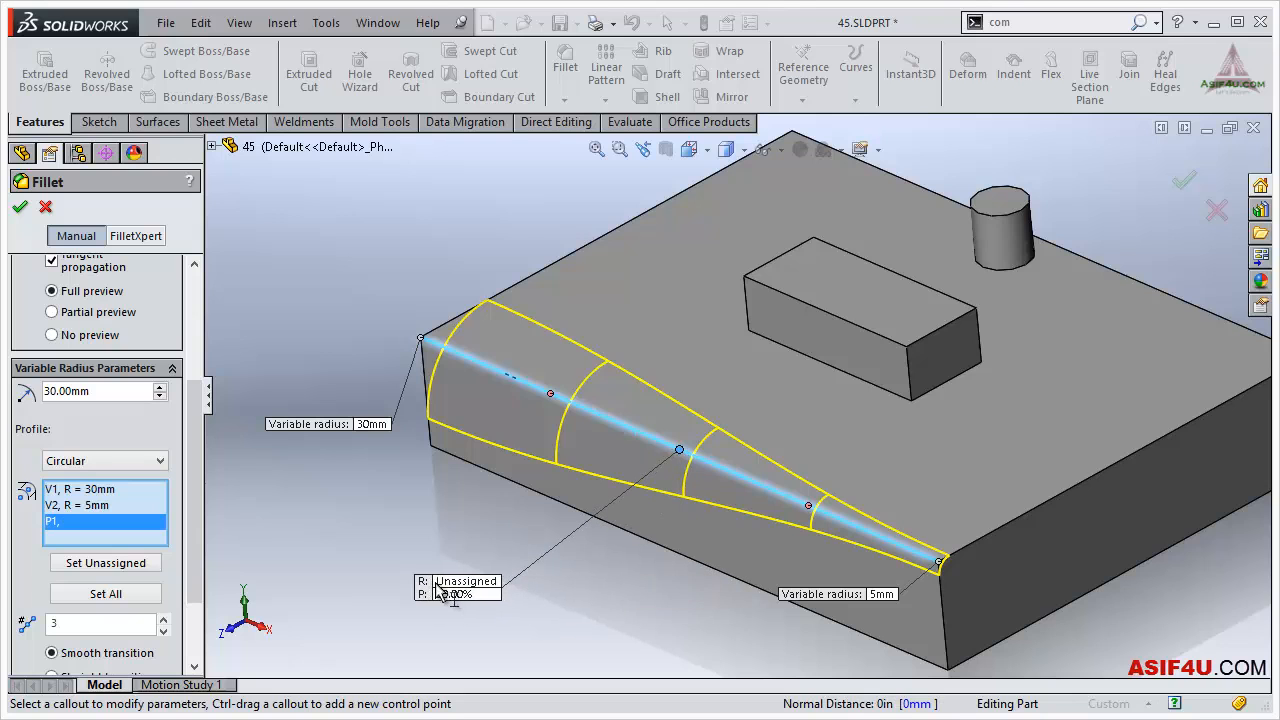
click(74, 526)
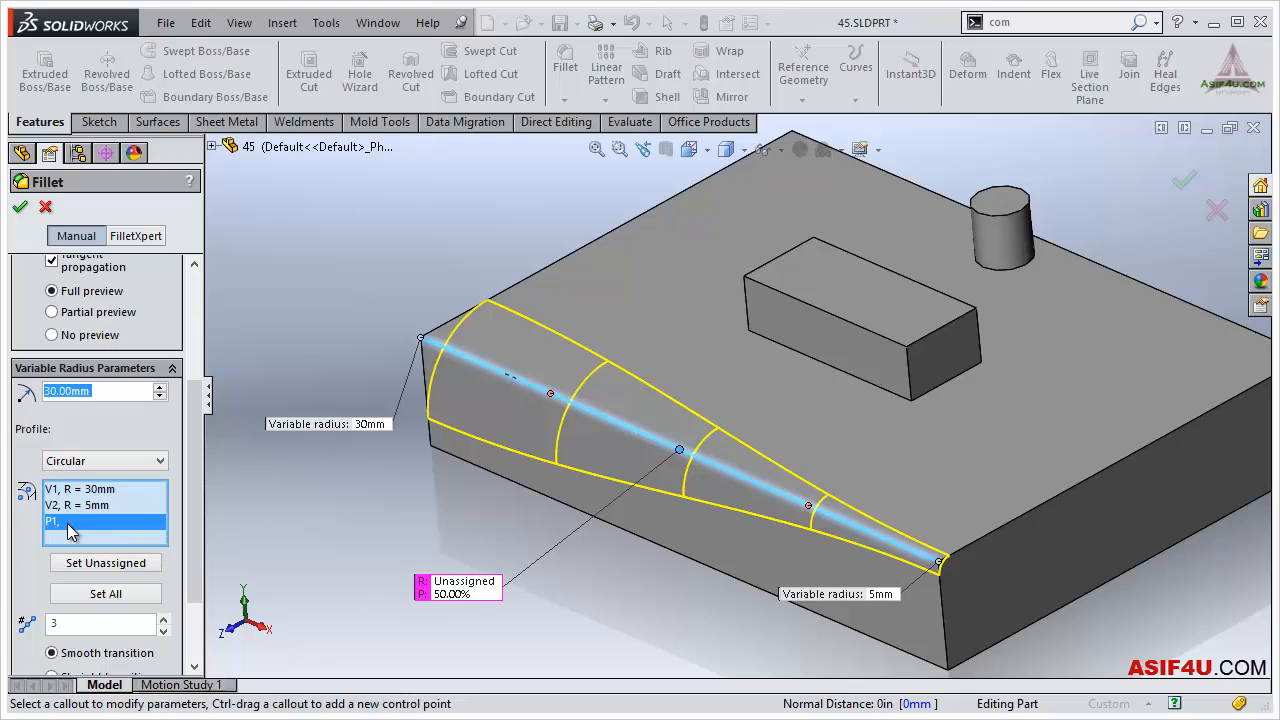
drag(90, 391, 2, 393)
text(10)
key(Return)
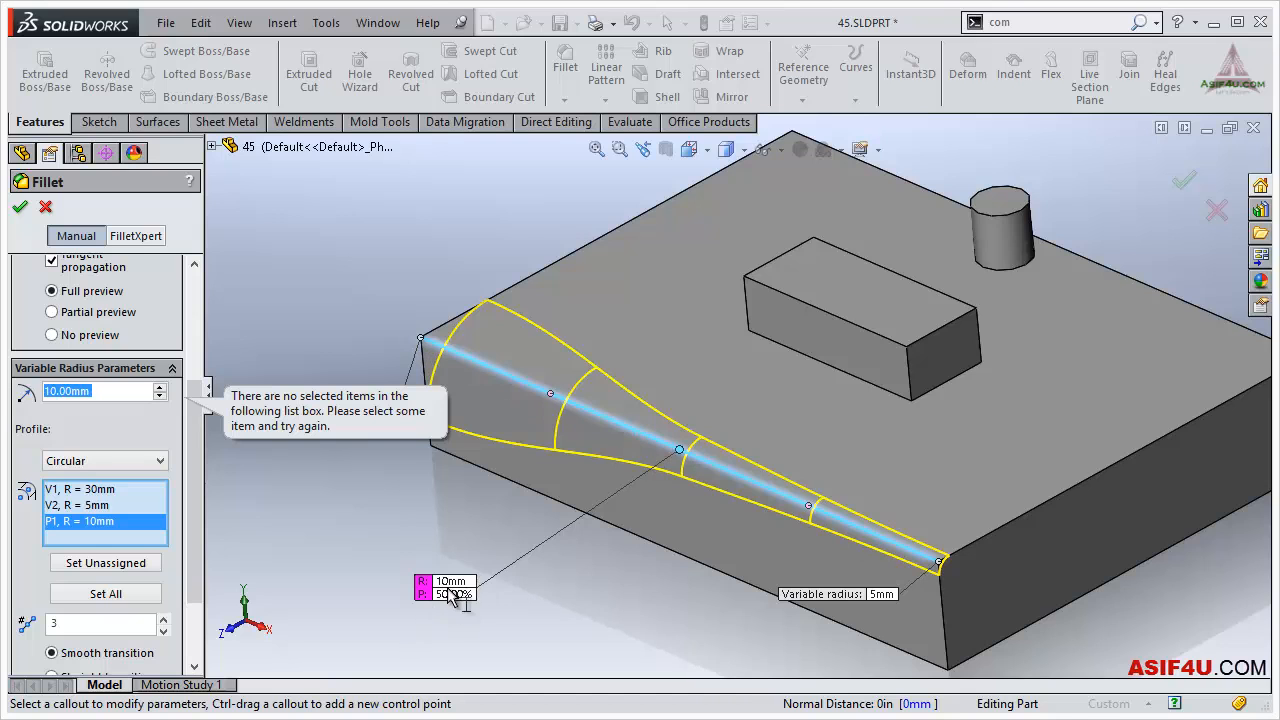
Step: Add the control point at 75% along the edge and set its radius to 10 mm
click(809, 508)
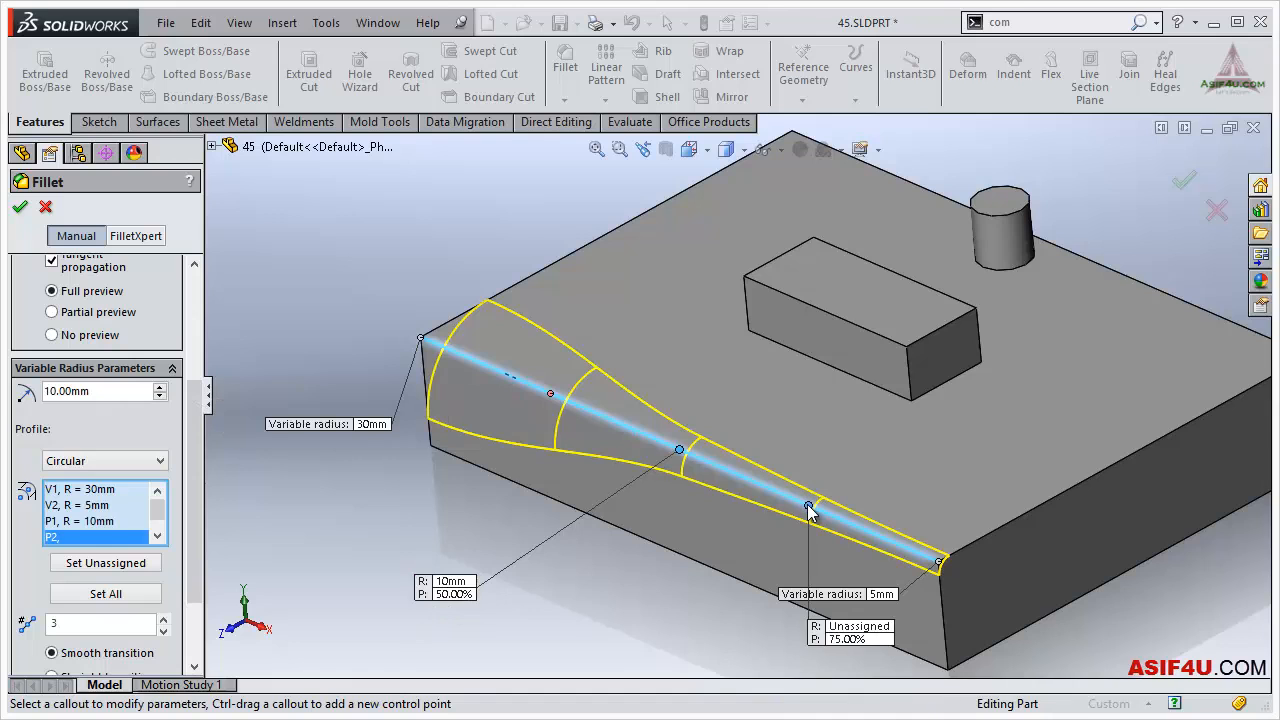
drag(830, 628, 578, 638)
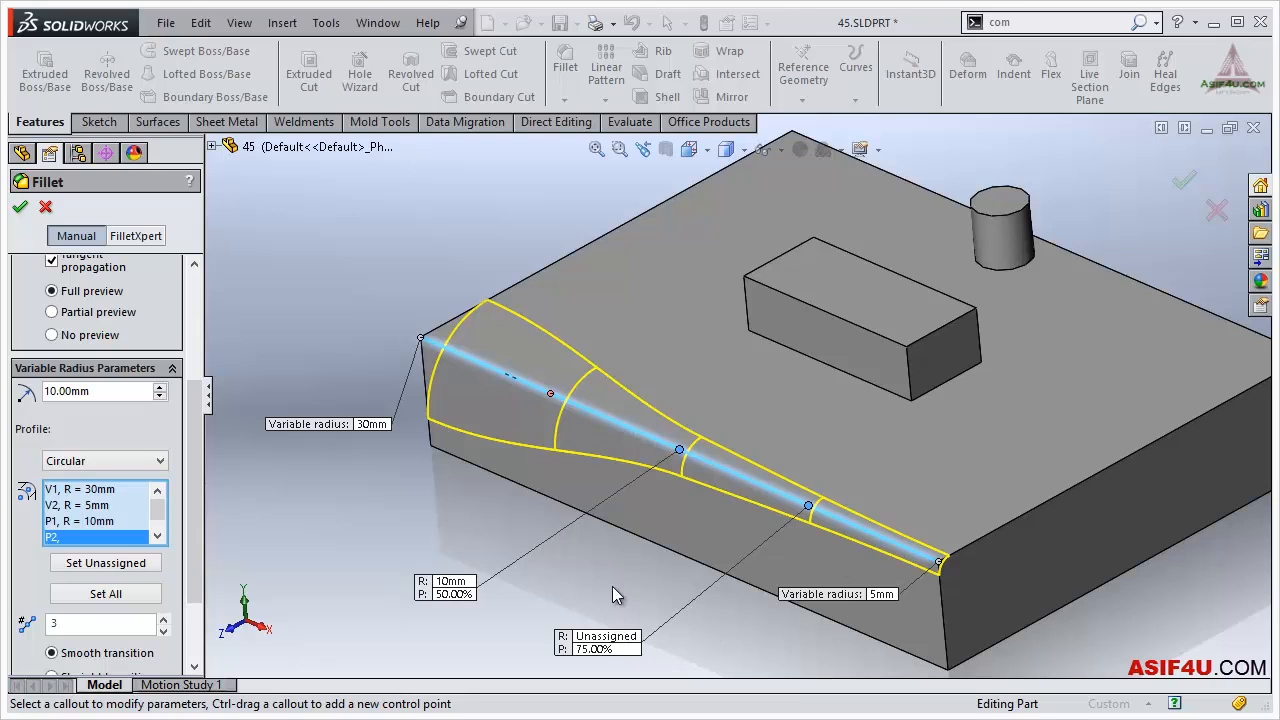
click(616, 640)
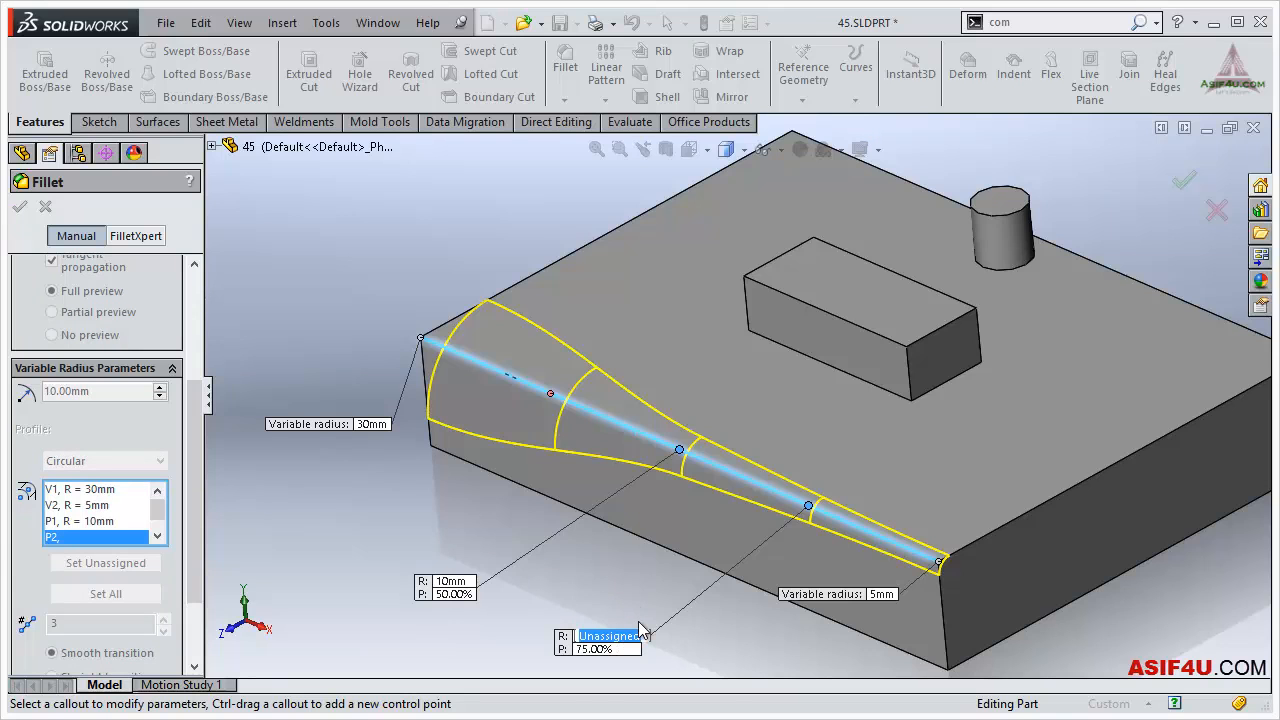
text(10)
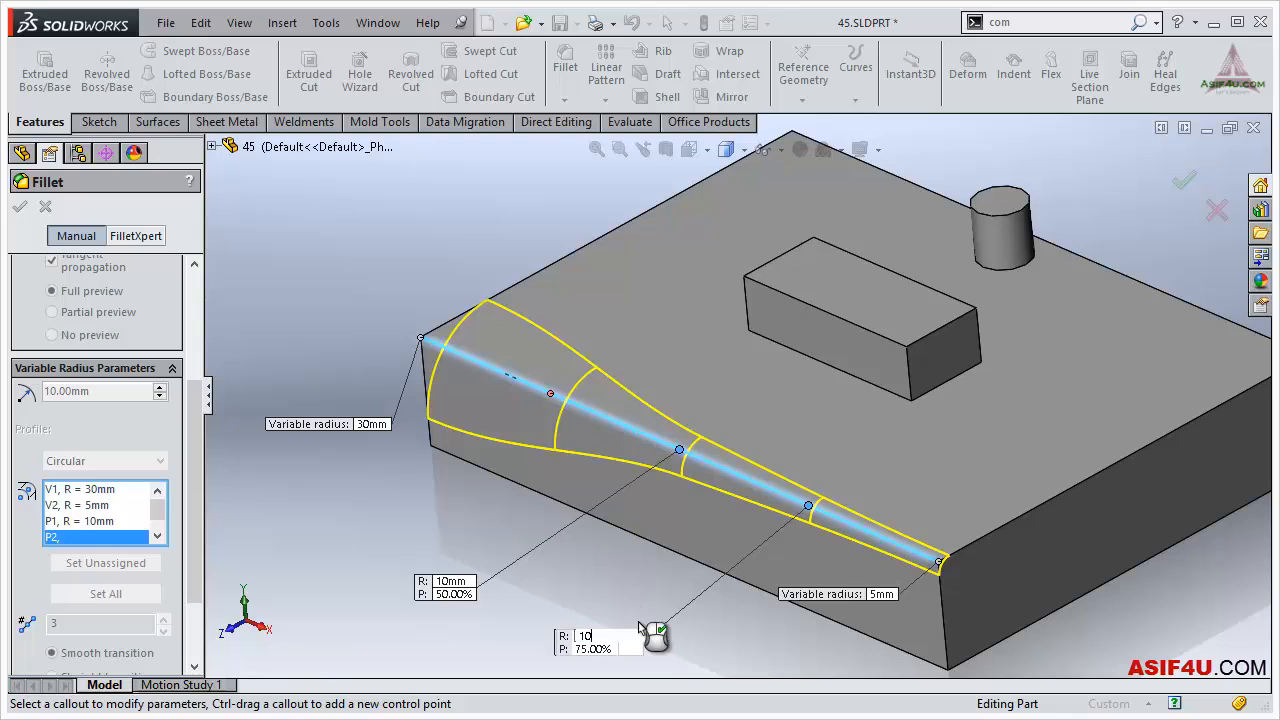
key(Return)
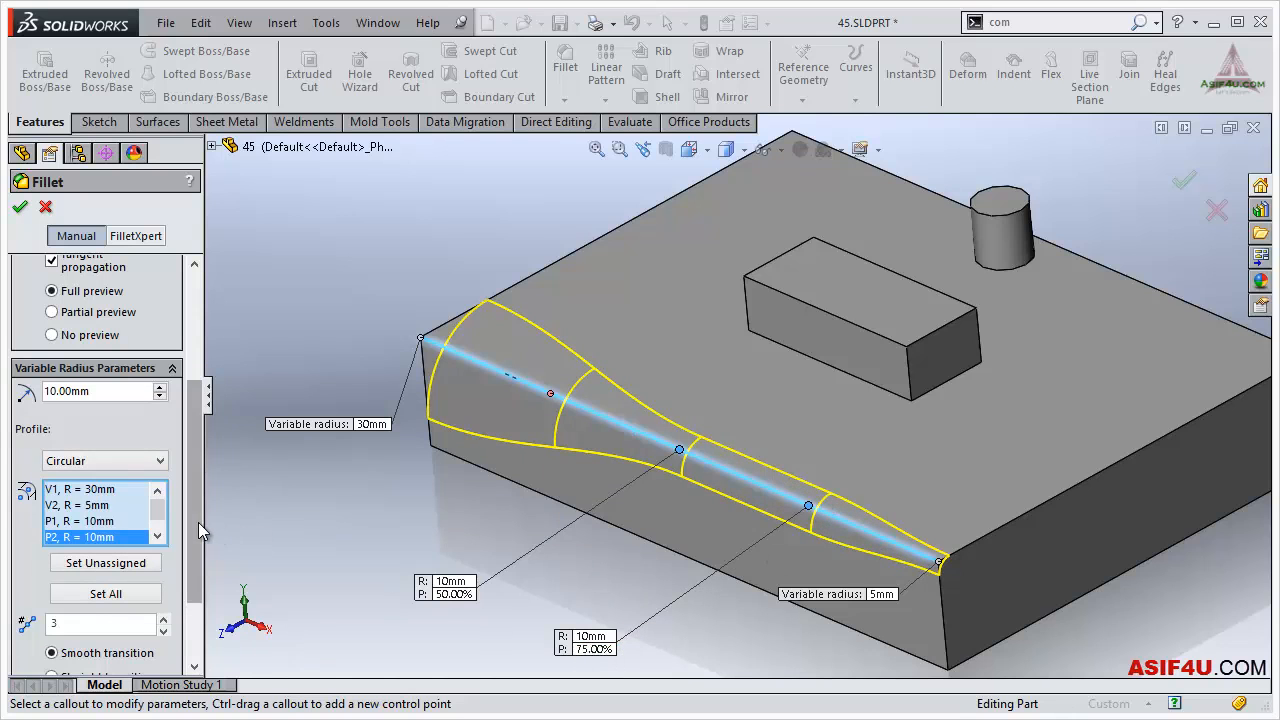
Step: Complete the variable size fillet with the smooth transition and view the rounded edge
scroll(196, 550, down, 1)
drag(197, 552, 176, 604)
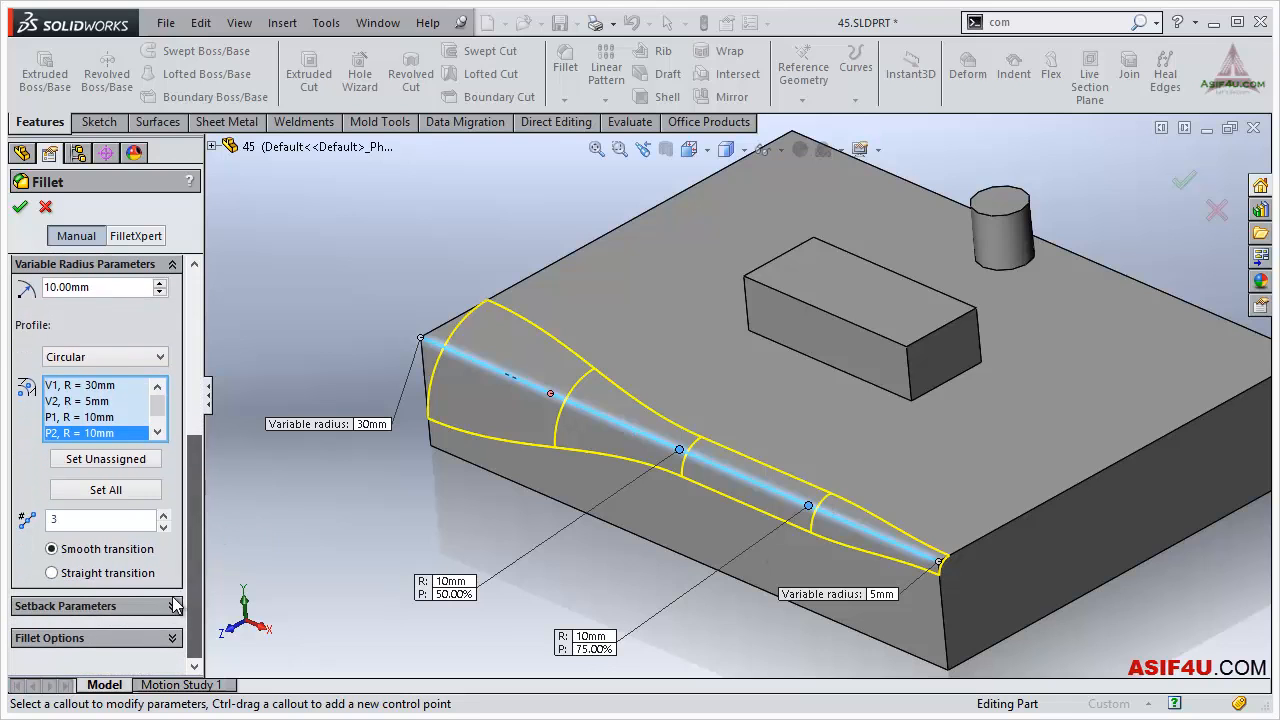
drag(196, 490, 226, 338)
click(20, 207)
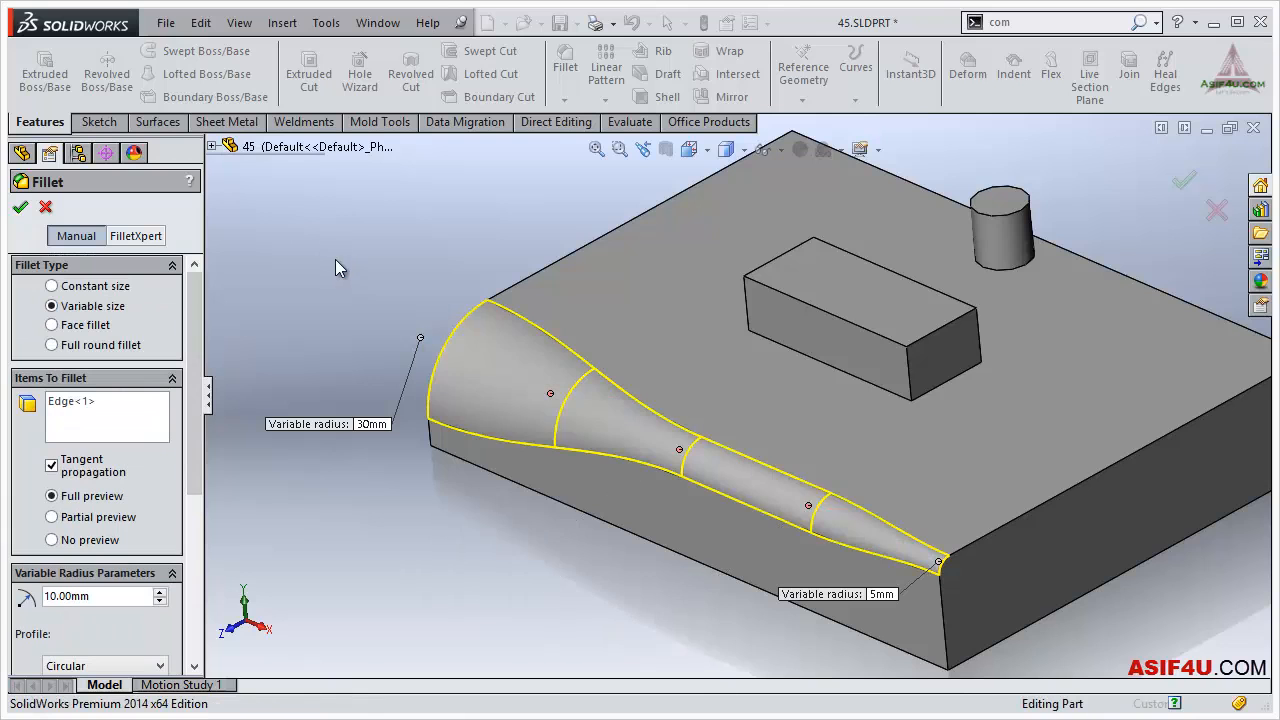
middle_drag(742, 554, 898, 451)
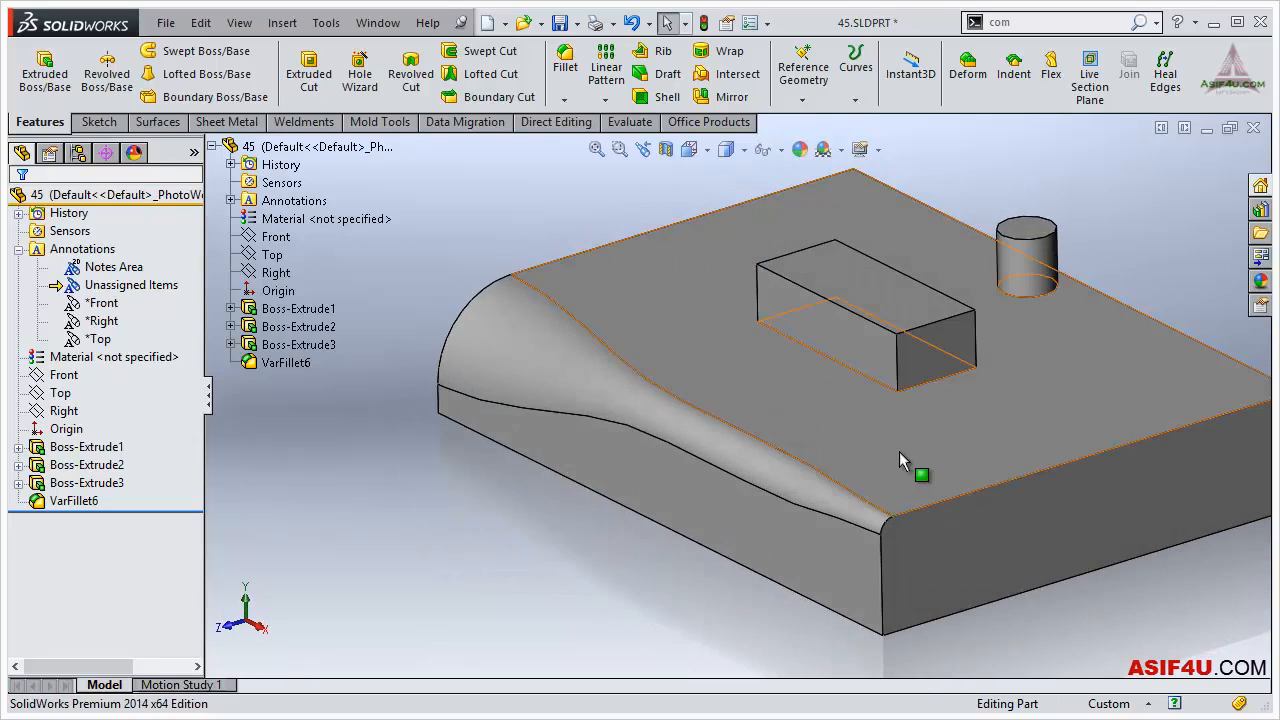
Step: Round the block's two lower long edges and its remaining sharp upper long edge with a constant size fillet of 10 mm
key(f)
click(565, 62)
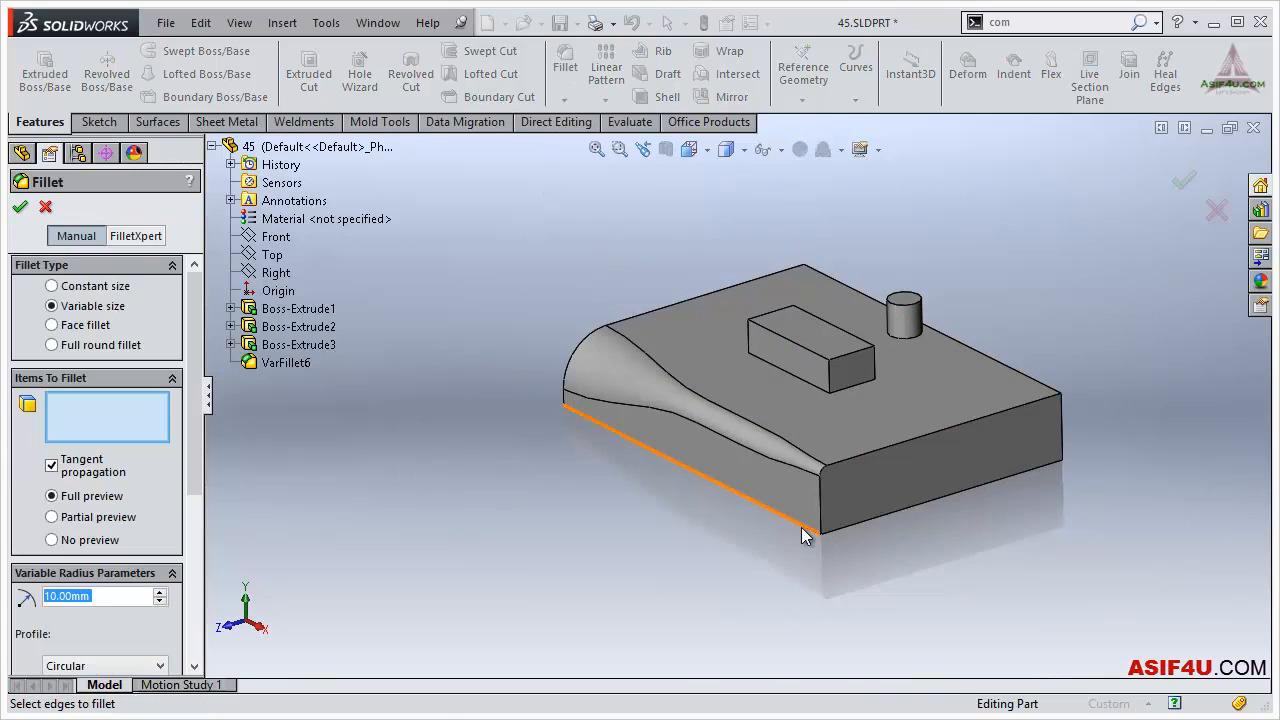
click(801, 524)
click(1048, 425)
click(98, 288)
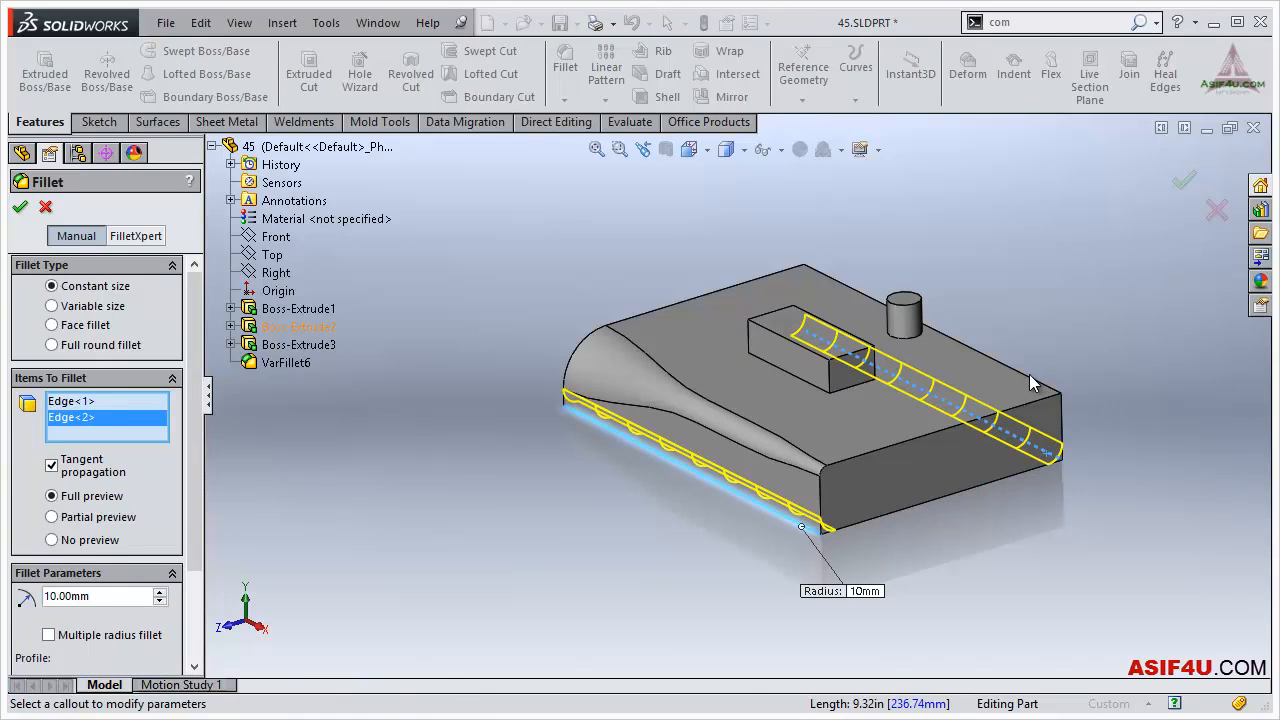
click(1062, 393)
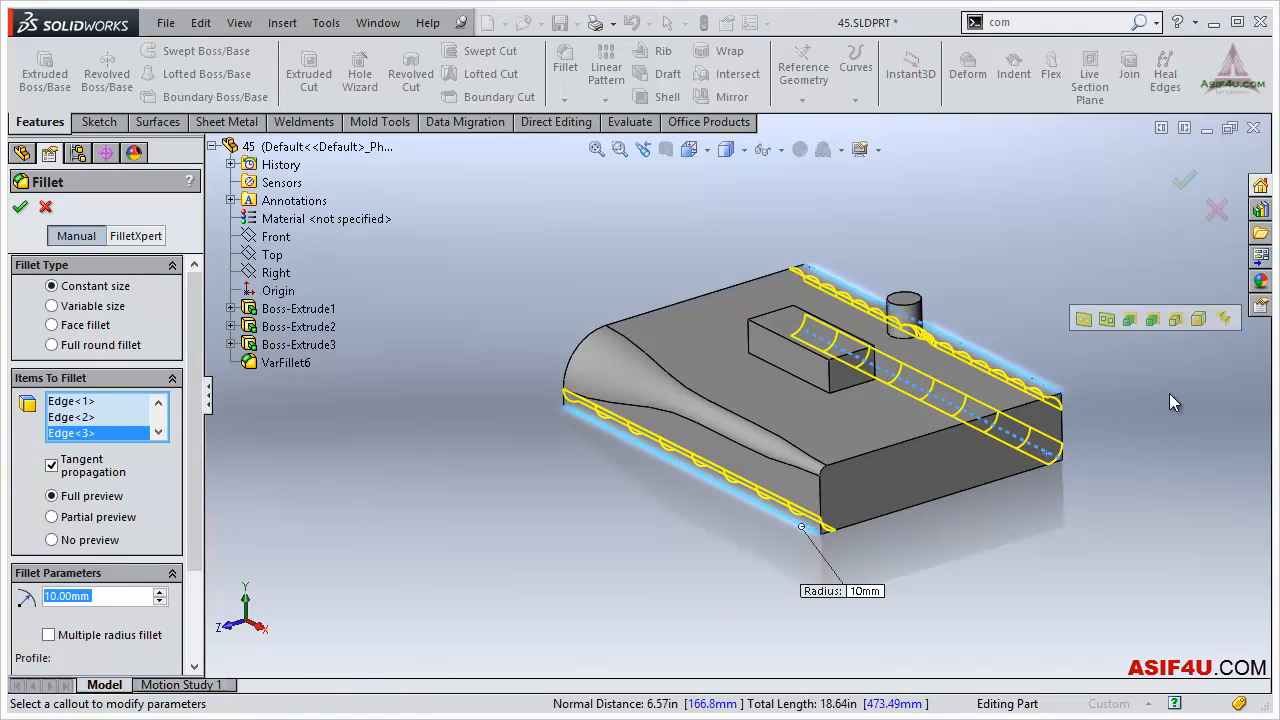
click(21, 208)
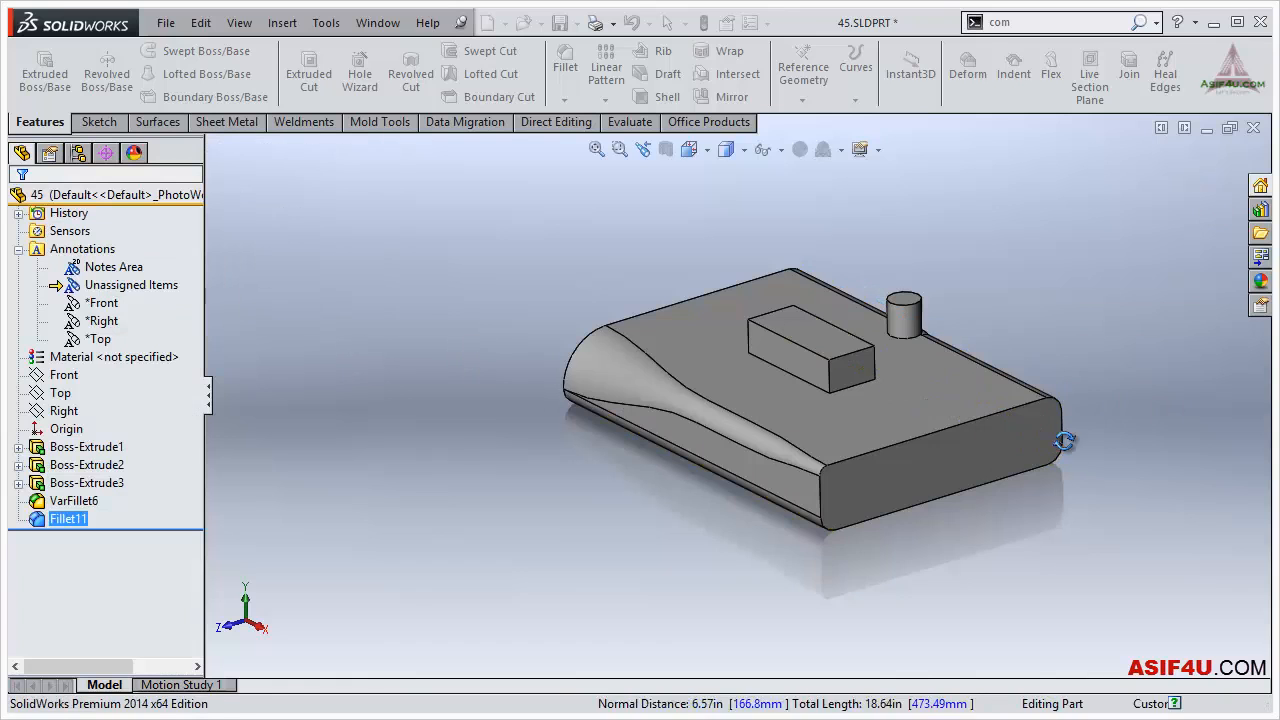
Step: Start a variable size fillet on the top edge of the block's flat end face
middle_drag(1066, 456, 948, 390)
scroll(944, 389, down, 2)
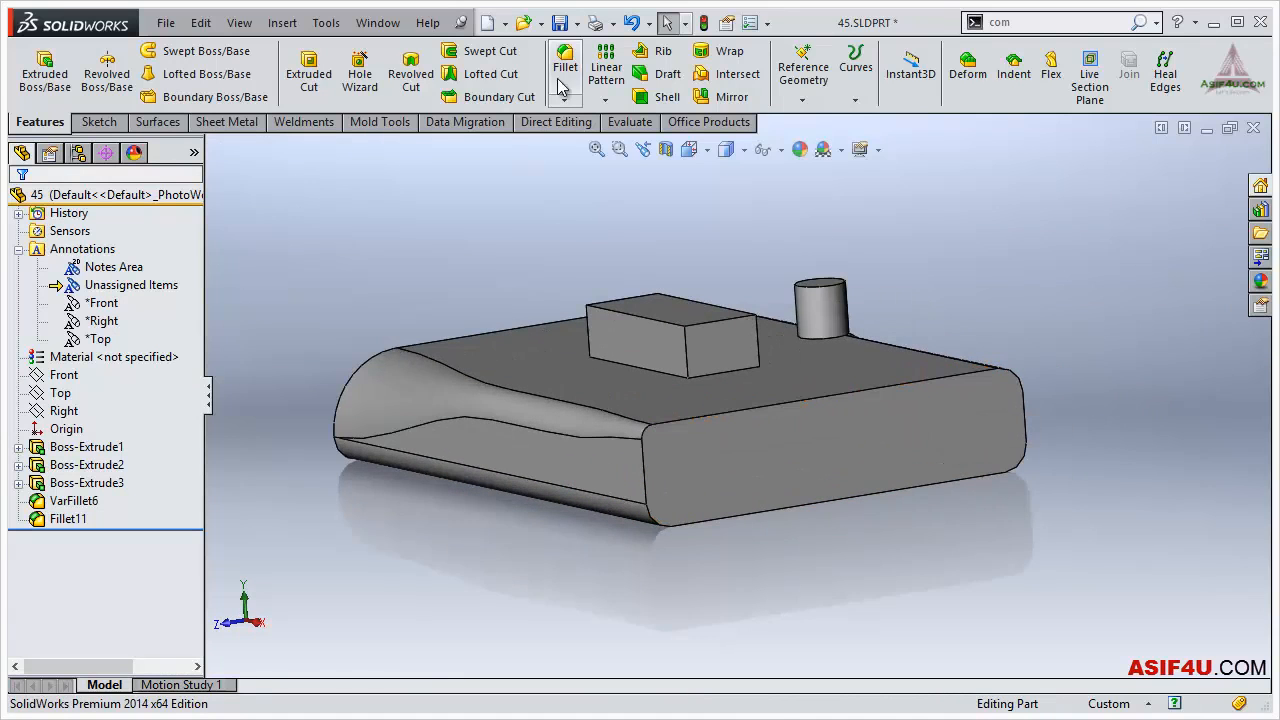
click(562, 70)
click(104, 312)
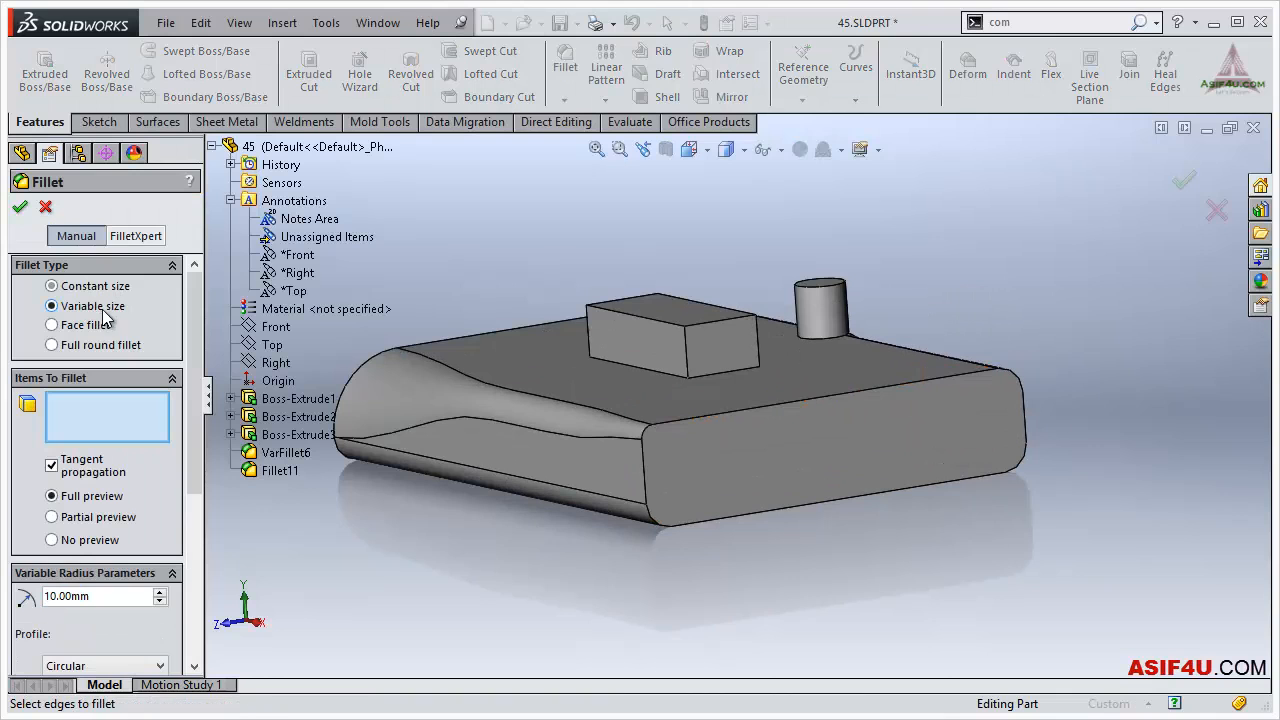
click(752, 410)
scroll(741, 396, down, 2)
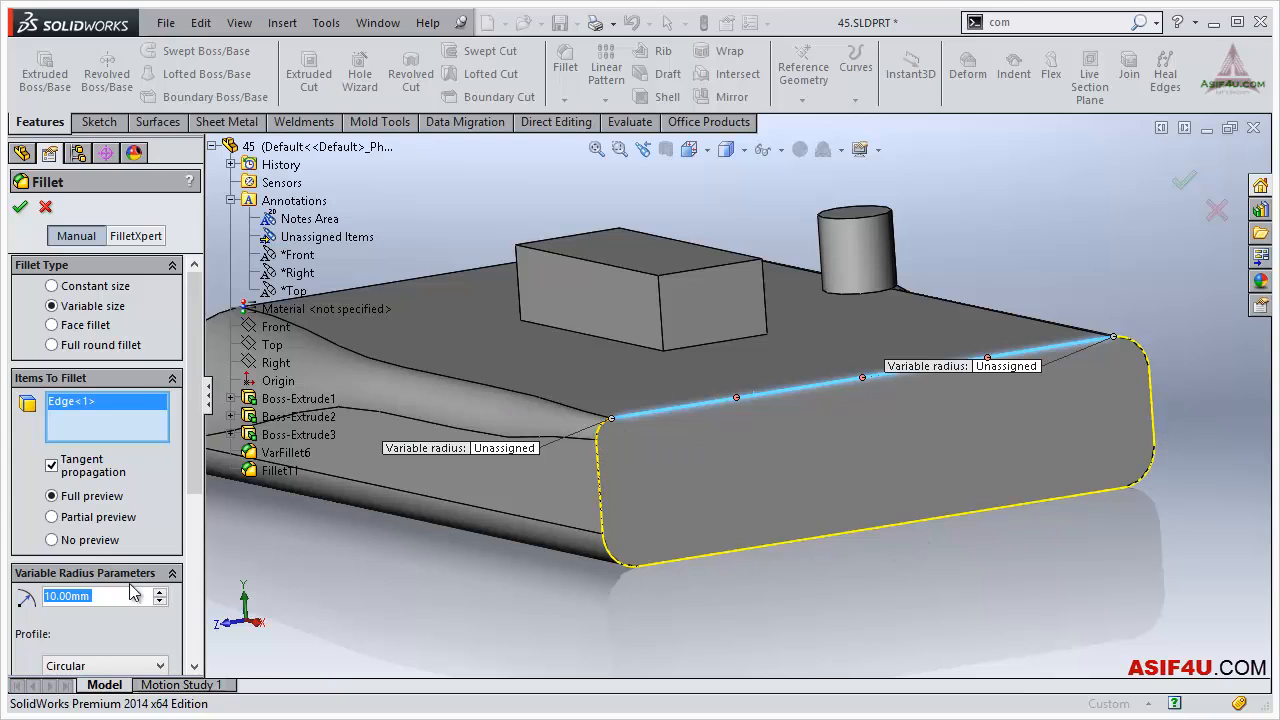
Step: Set the variable radius at the first vertex (V1) of the end face's top edge to 10 mm
drag(194, 491, 194, 546)
click(97, 494)
click(80, 592)
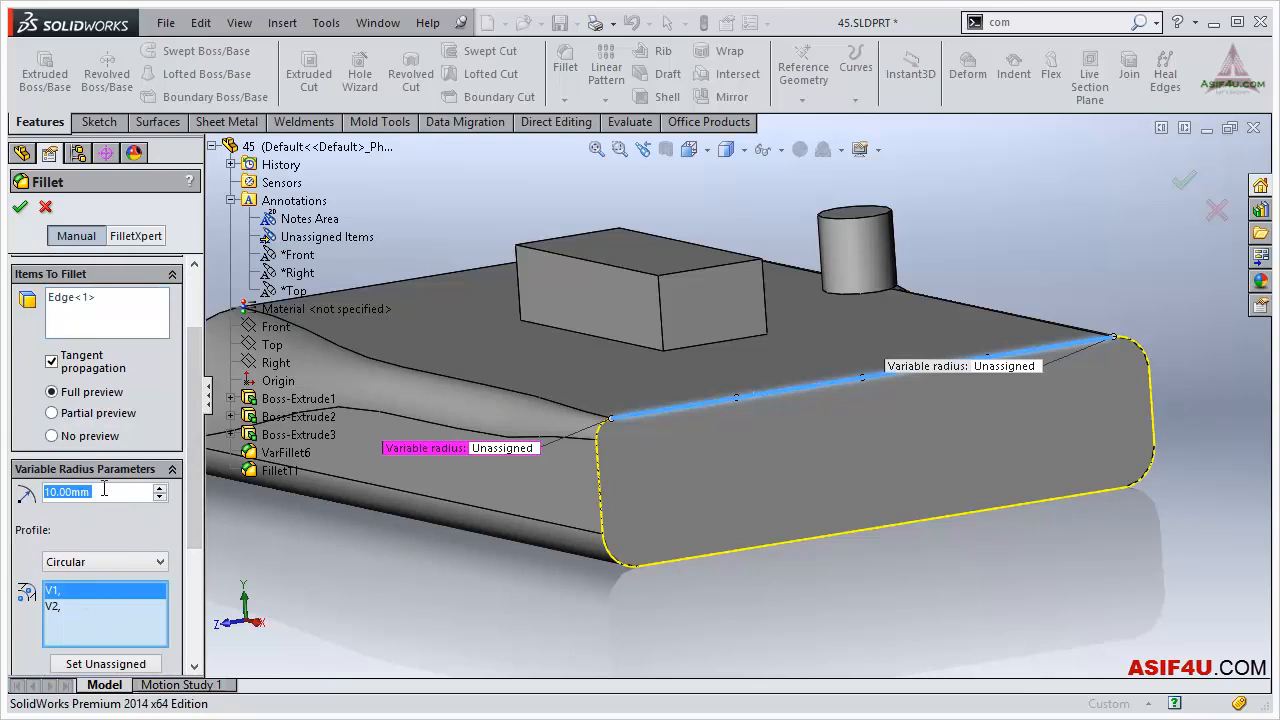
text(10)
key(Return)
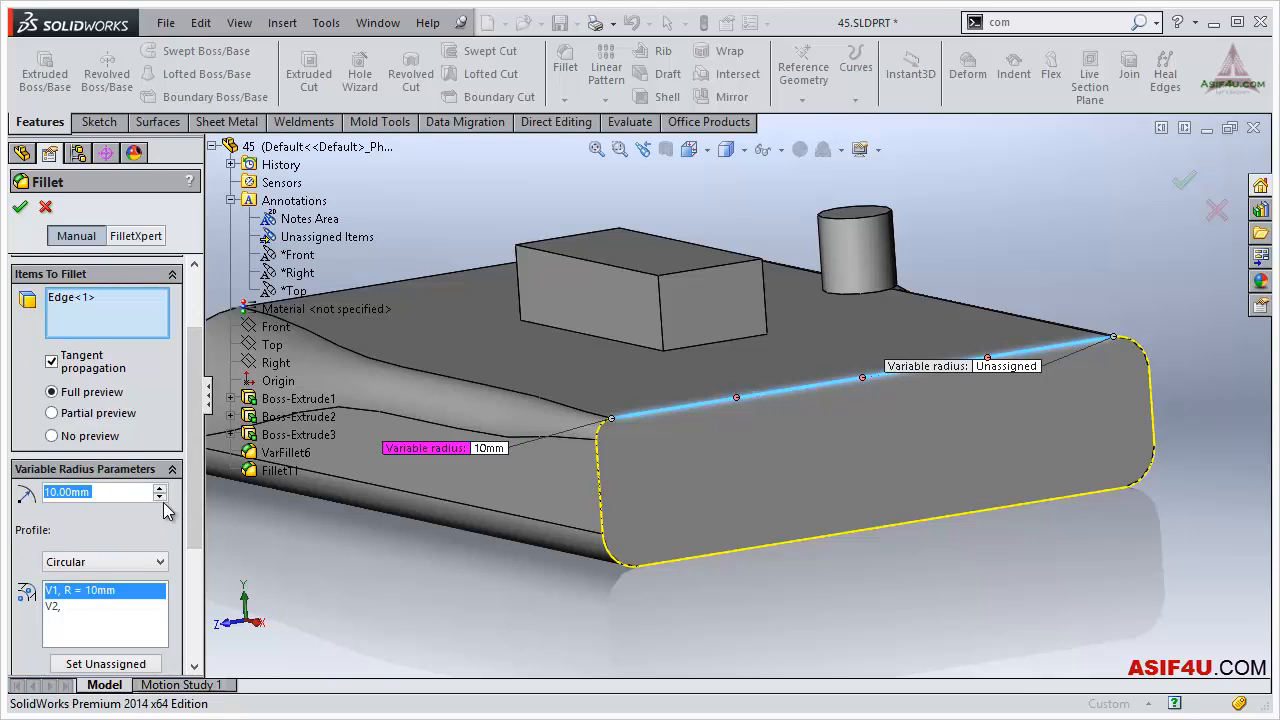
Step: Set the variable radius at the second vertex (V2) to 5 mm and try to complete the fillet
click(97, 606)
text(5)
key(Return)
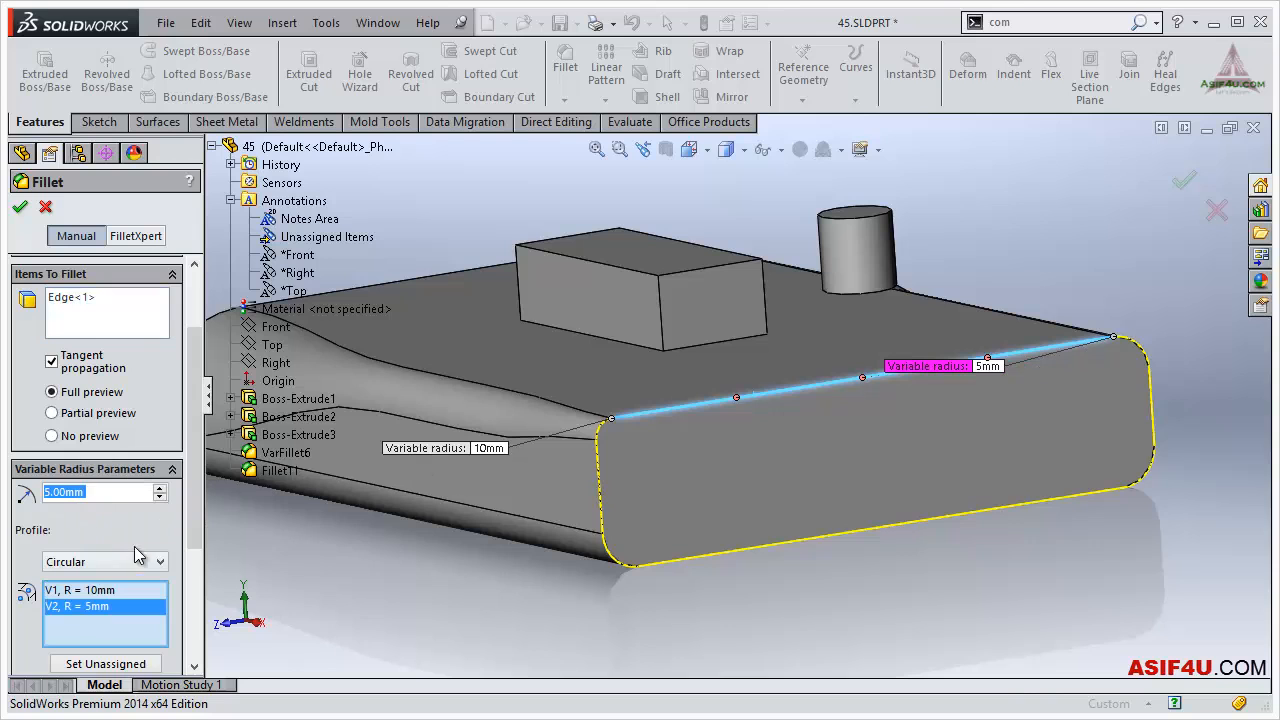
click(19, 207)
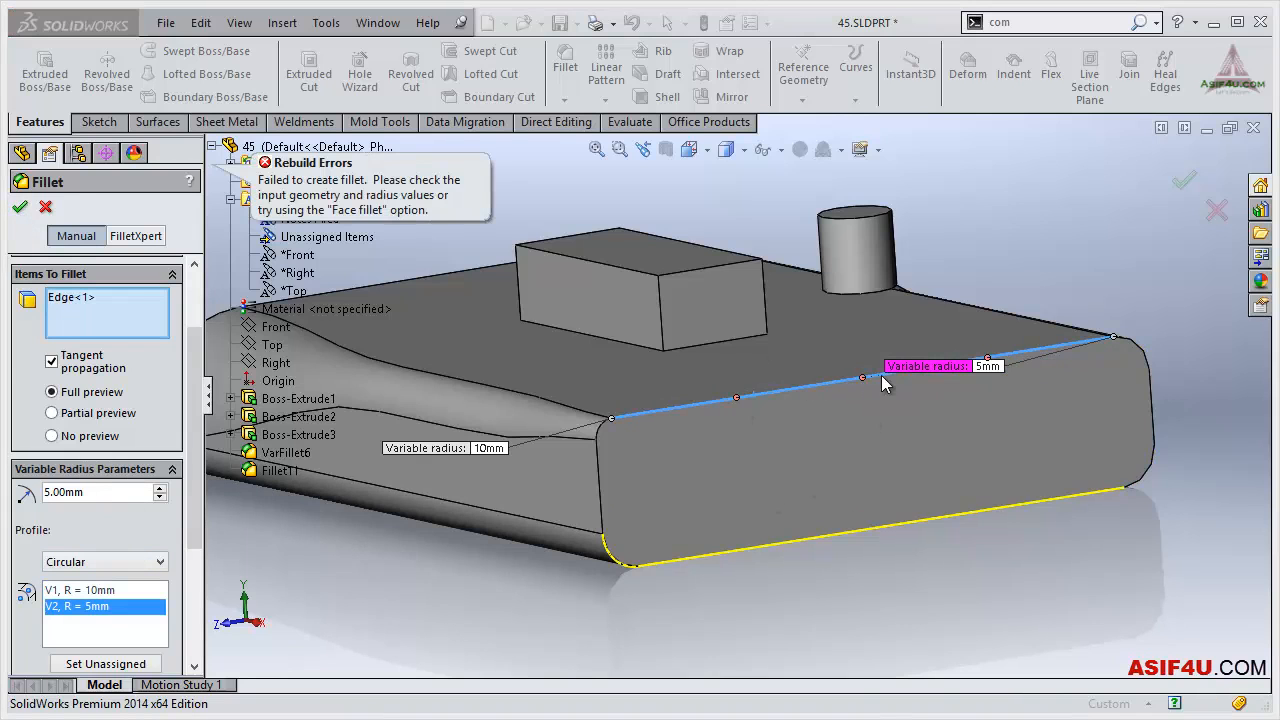
Step: Set the radius at the top edge's first vertex, beside the earlier variable fillet, to 5 mm
scroll(657, 440, down, 5)
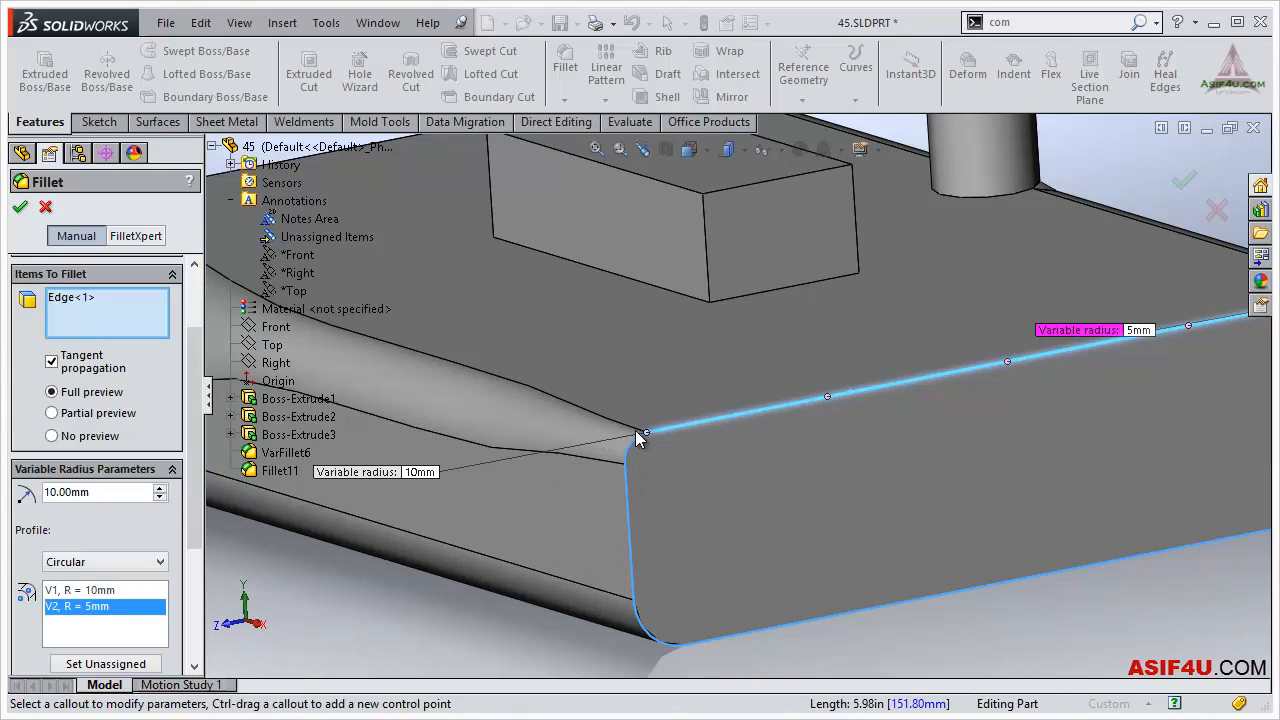
scroll(641, 455, up, 3)
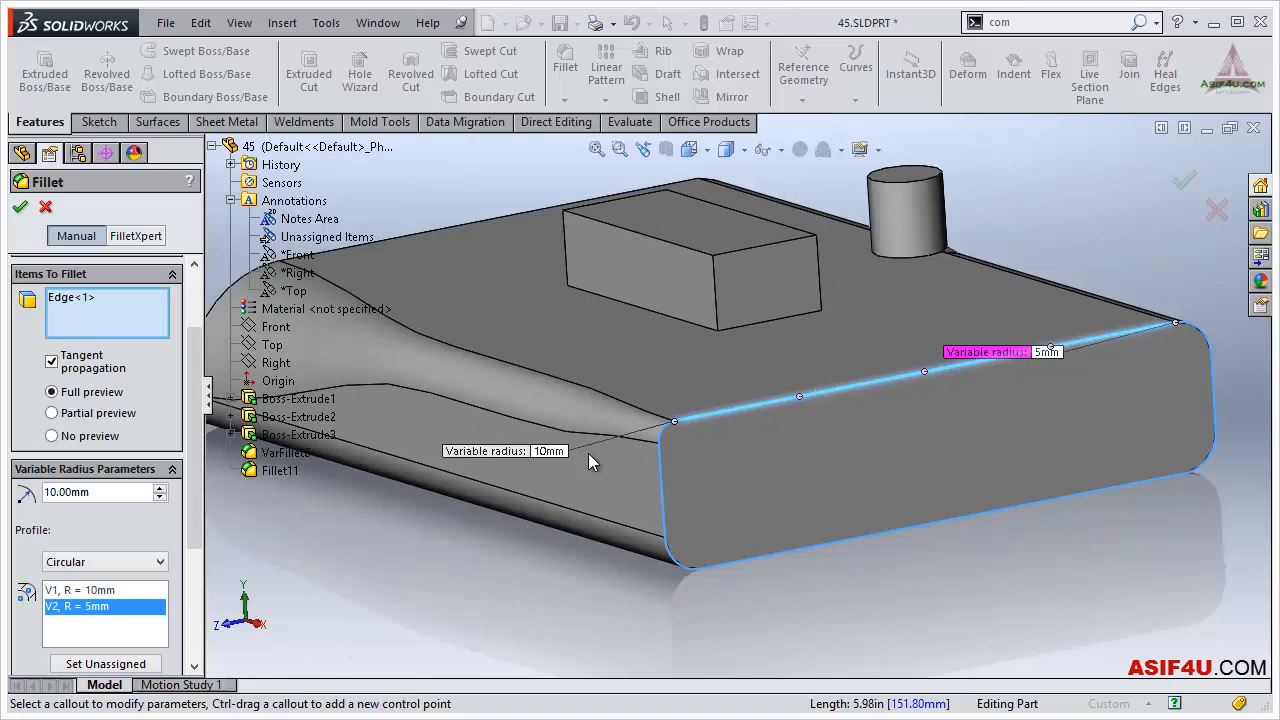
click(550, 451)
text(5)
key(Return)
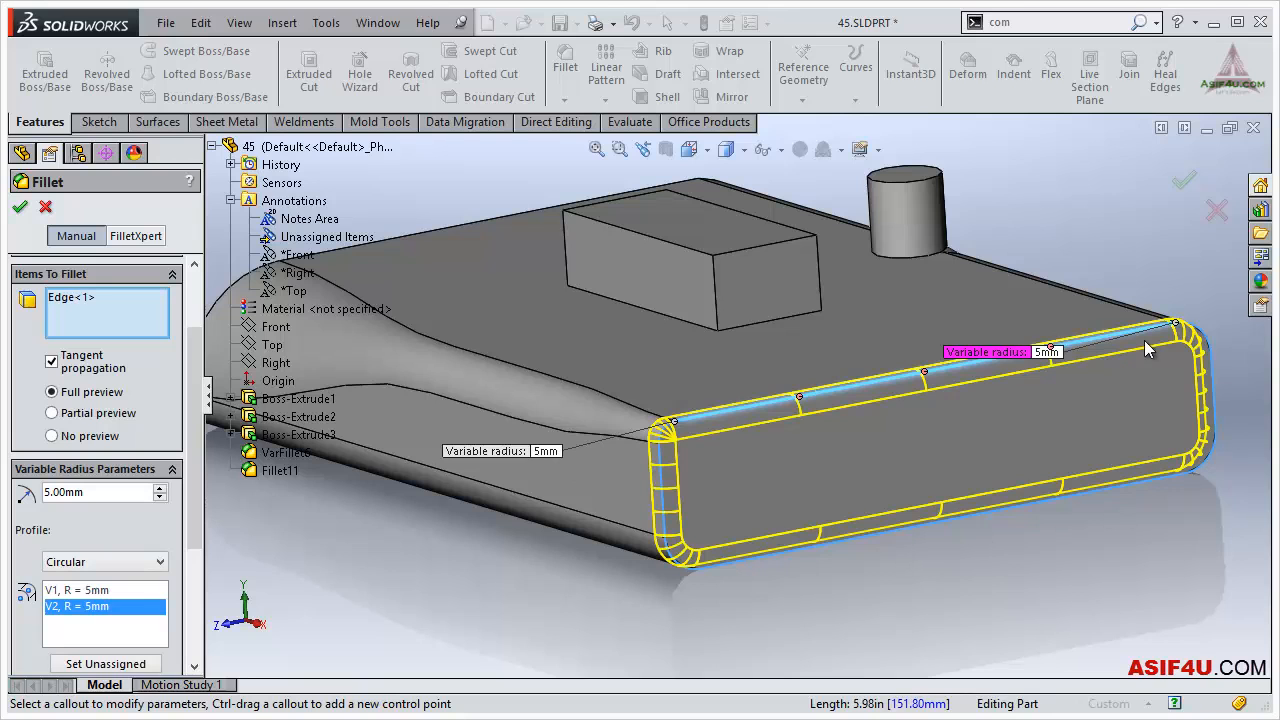
Step: Move the second vertex's radius callout clear of the model and examine the fillet preview around the end face
drag(990, 353, 1095, 176)
middle_drag(1010, 323, 725, 512)
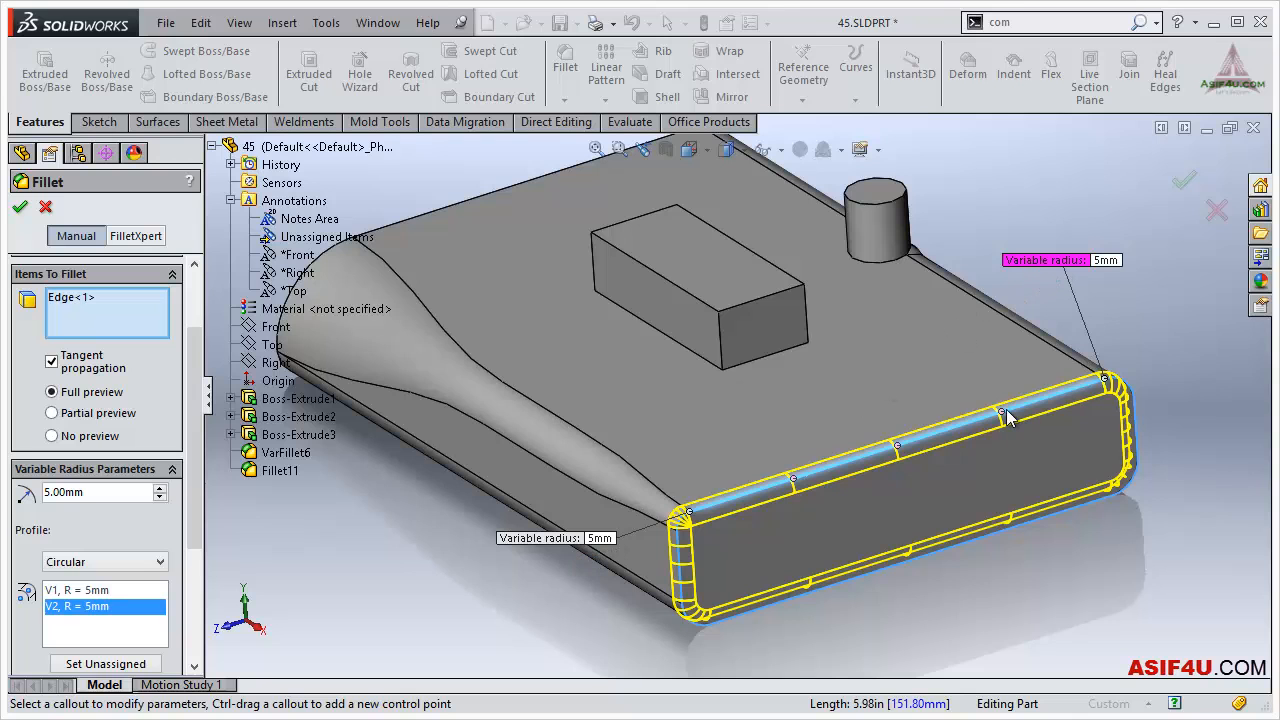
middle_drag(735, 590, 723, 418)
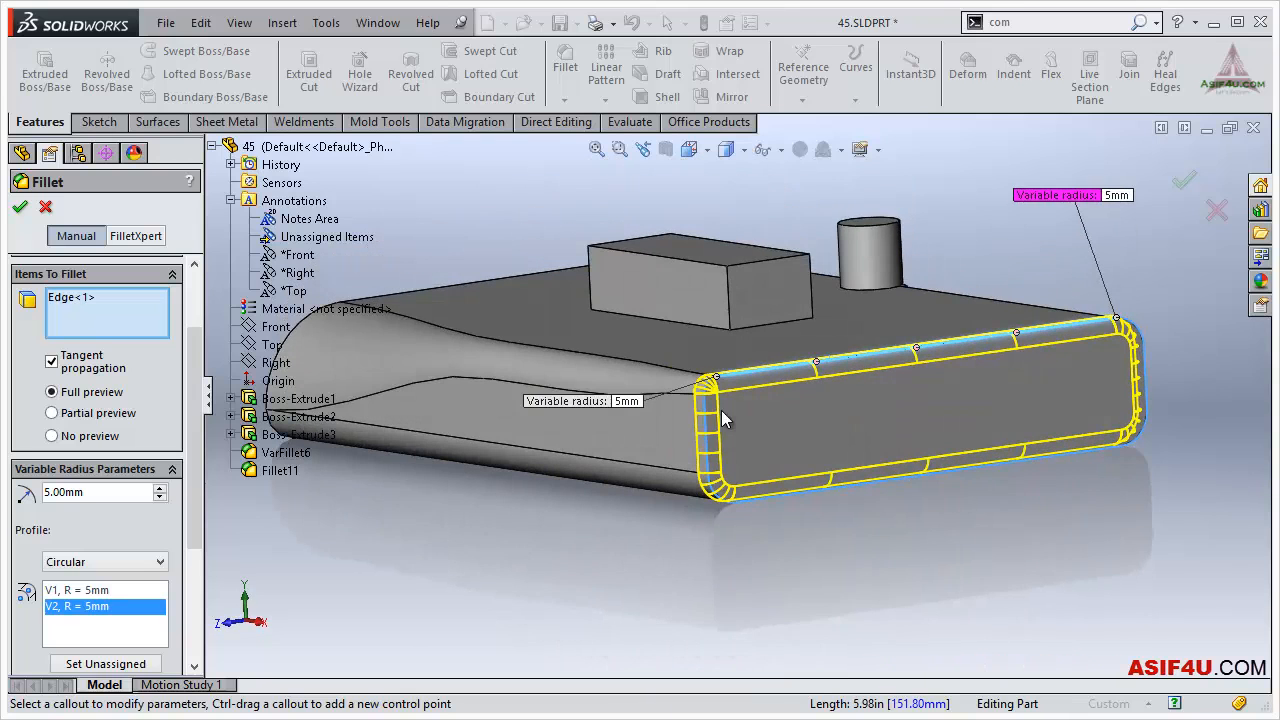
Step: Add the end face's short vertical edge, on the side nearest the cylinder, to the variable size fillet
click(99, 330)
scroll(1086, 336, down, 3)
middle_drag(1086, 336, 1124, 380)
click(1130, 388)
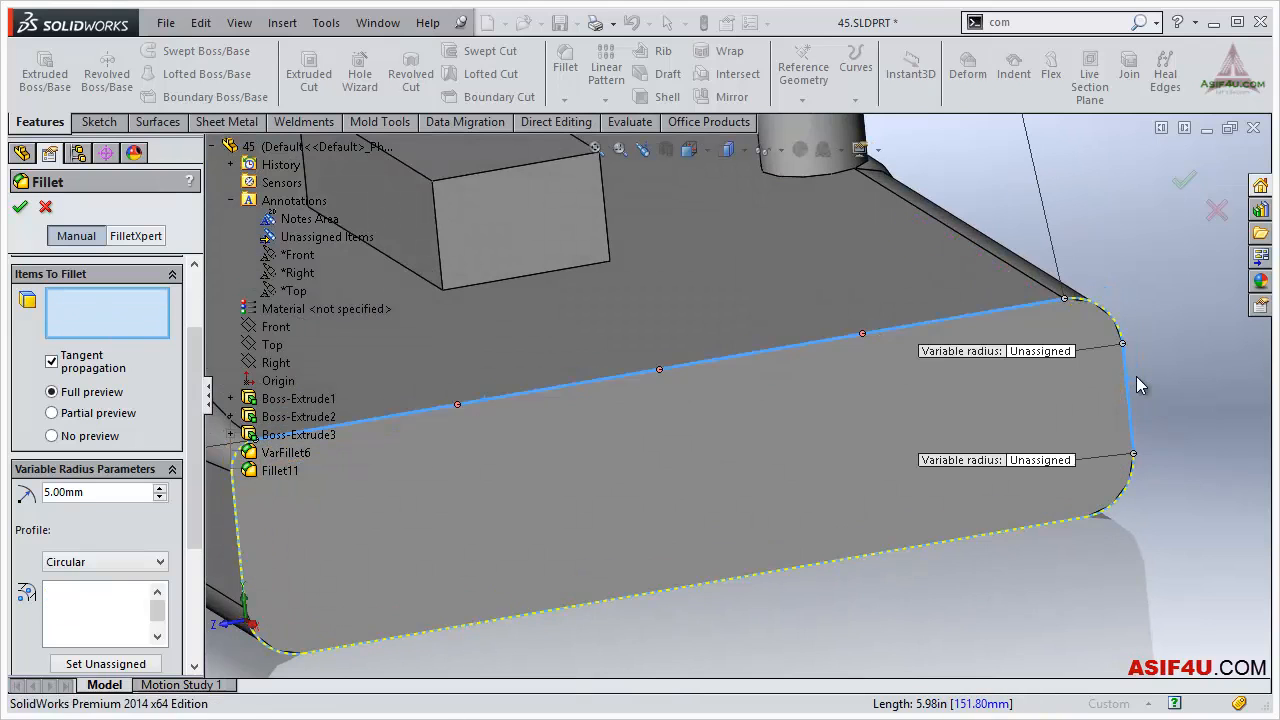
Step: Try to set the variable radius at the upper end of the short vertical edge to 5 mm
middle_drag(1124, 432, 1105, 420)
scroll(955, 413, down, 5)
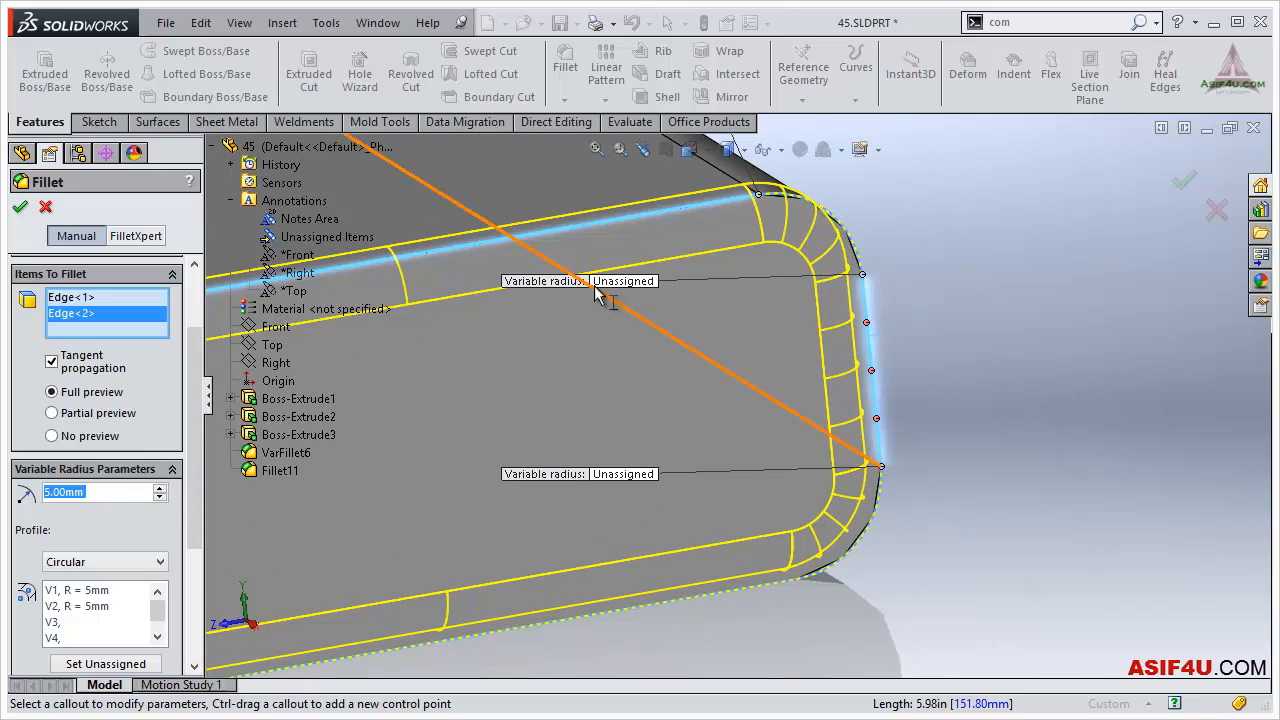
click(632, 283)
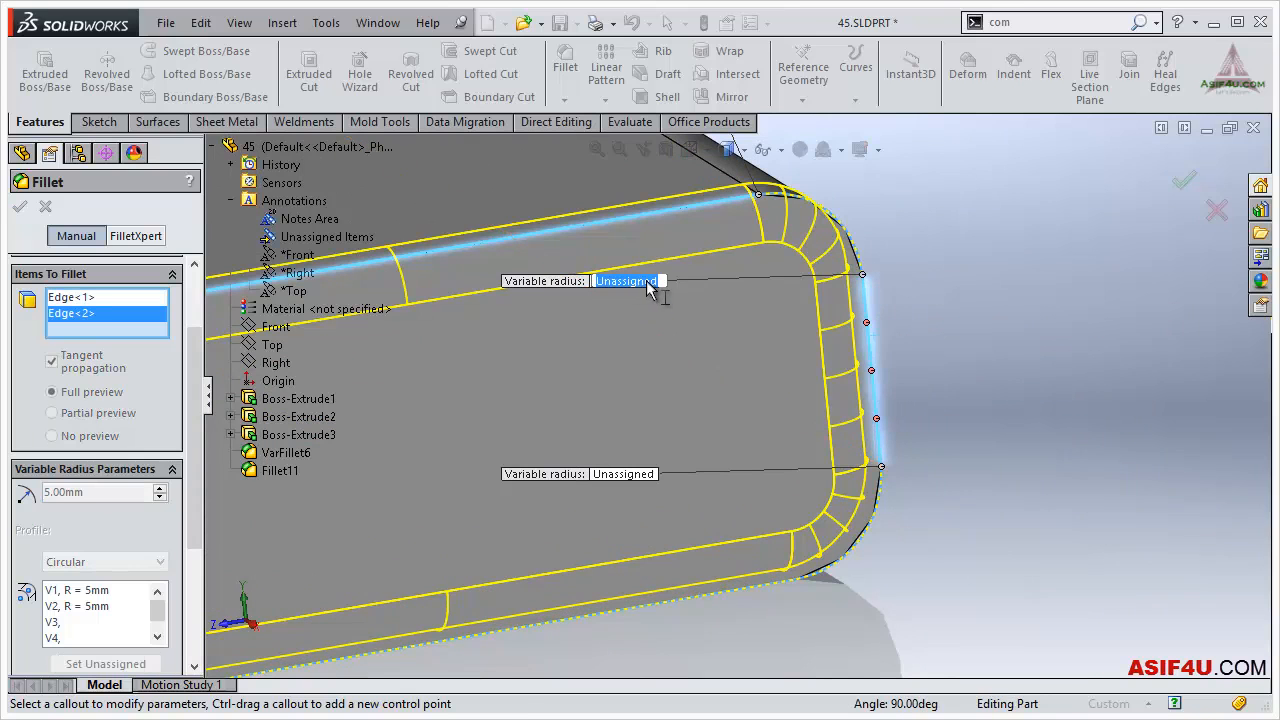
text(5)
key(Return)
Step: Add the end face's lower edge with a 5 mm radius at its unrounded-preview callout end nearest the variable fillet, and try to complete the fillet
middle_drag(1008, 434, 566, 618)
click(506, 497)
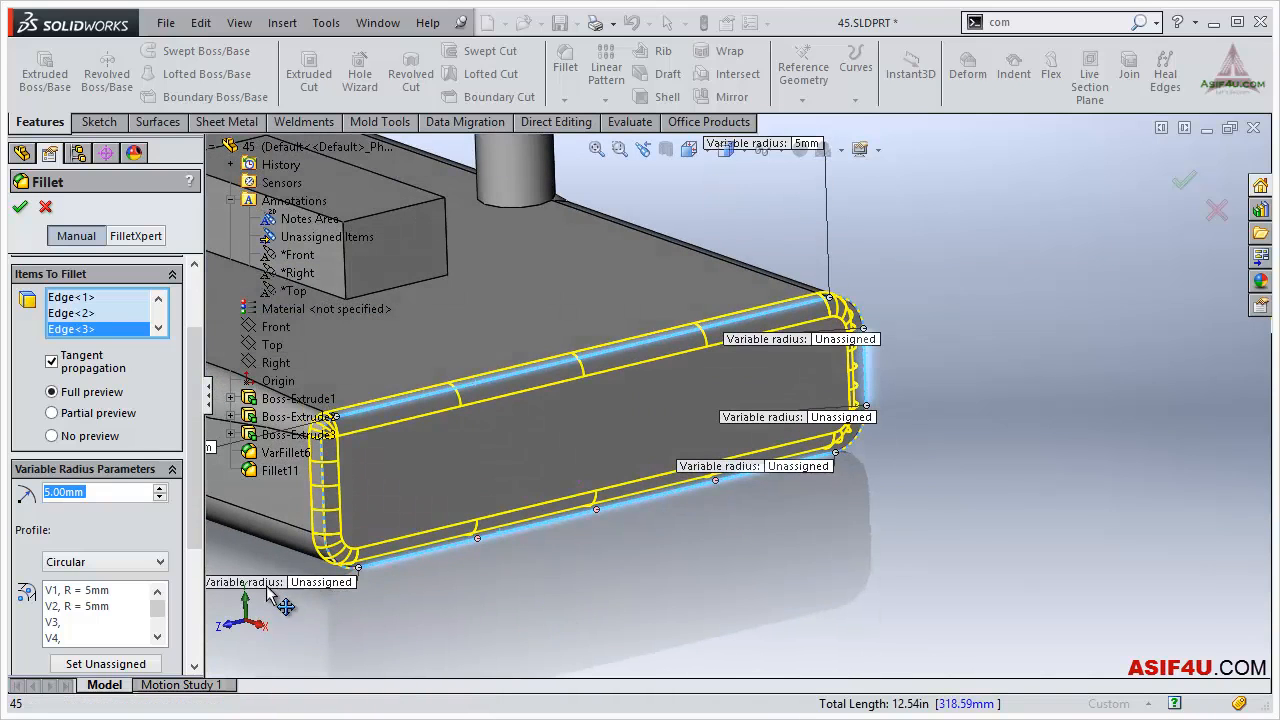
drag(269, 590, 488, 654)
click(486, 632)
text(5mm)
key(Return)
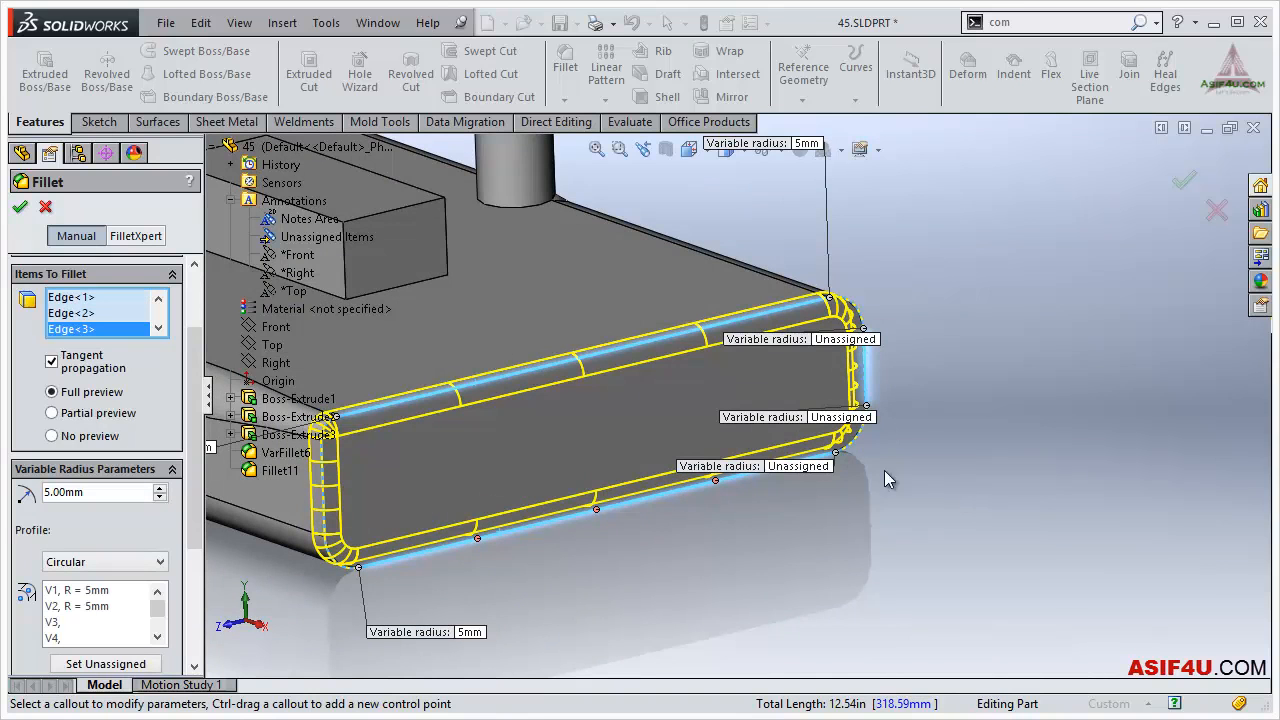
scroll(526, 326, up, 4)
click(19, 208)
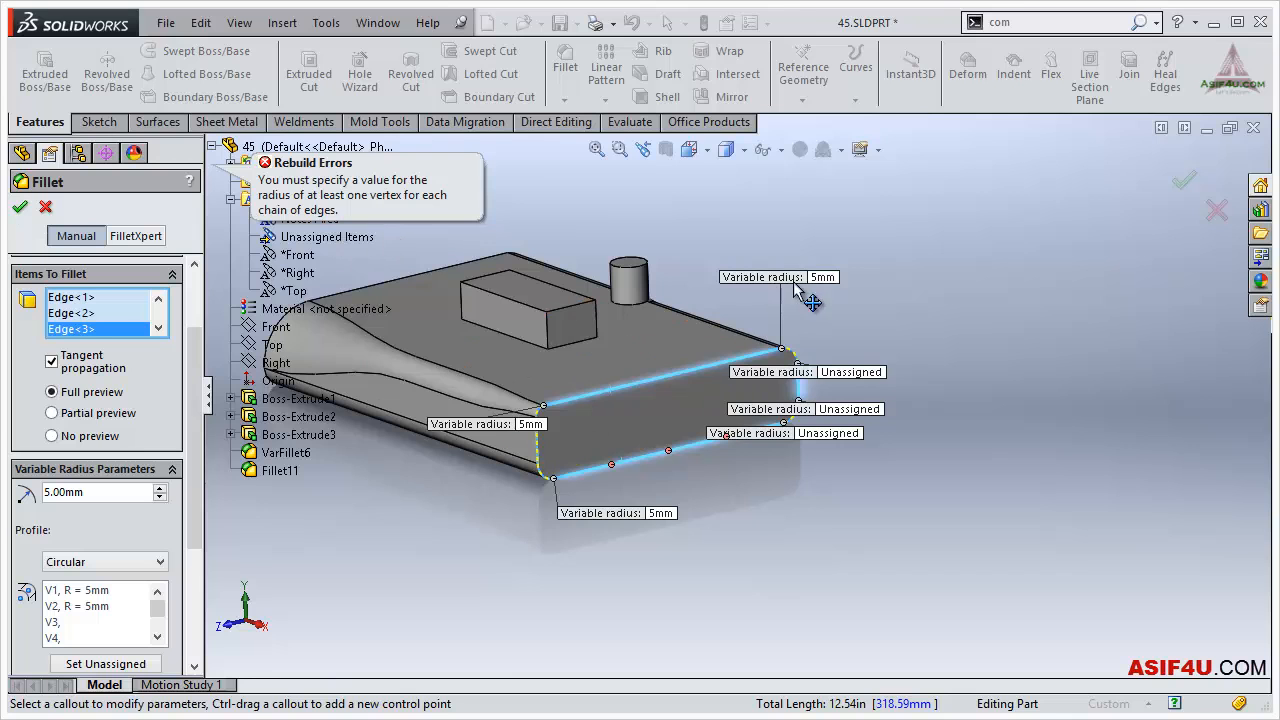
Step: Apply the 5 mm radius to all vertices of the selected edges, including the unassigned ones
scroll(822, 344, down, 3)
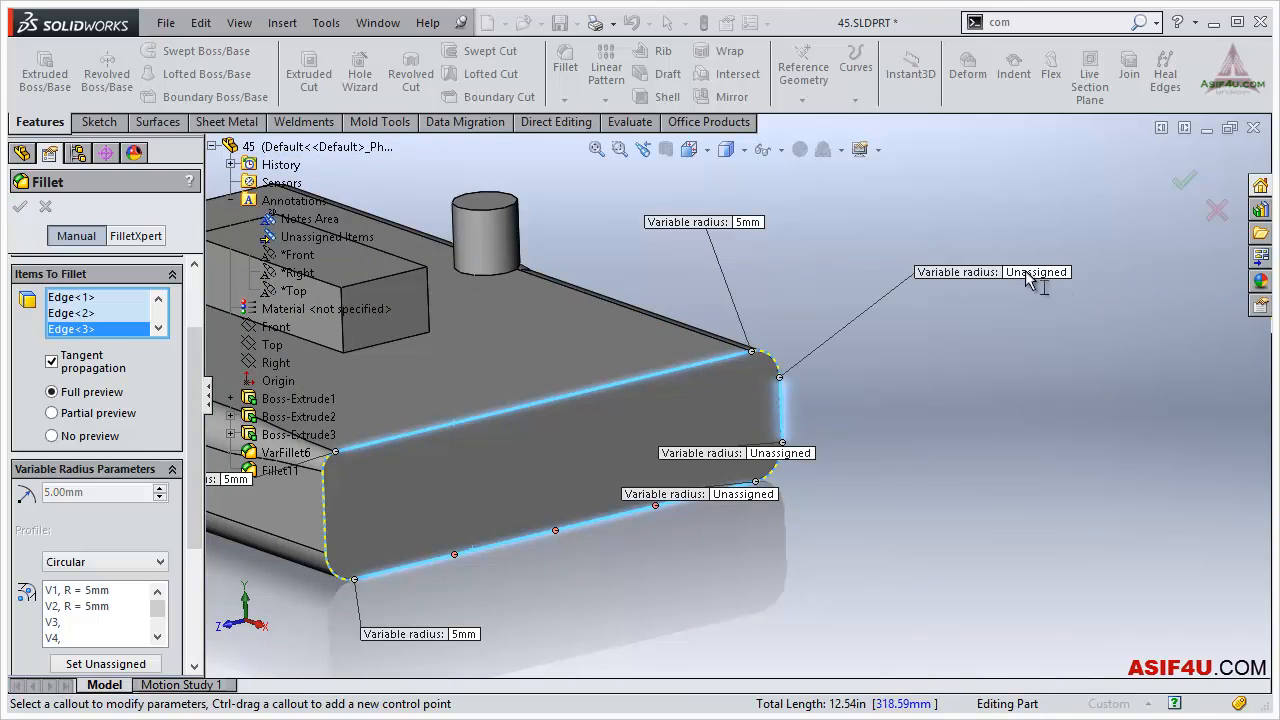
click(1030, 272)
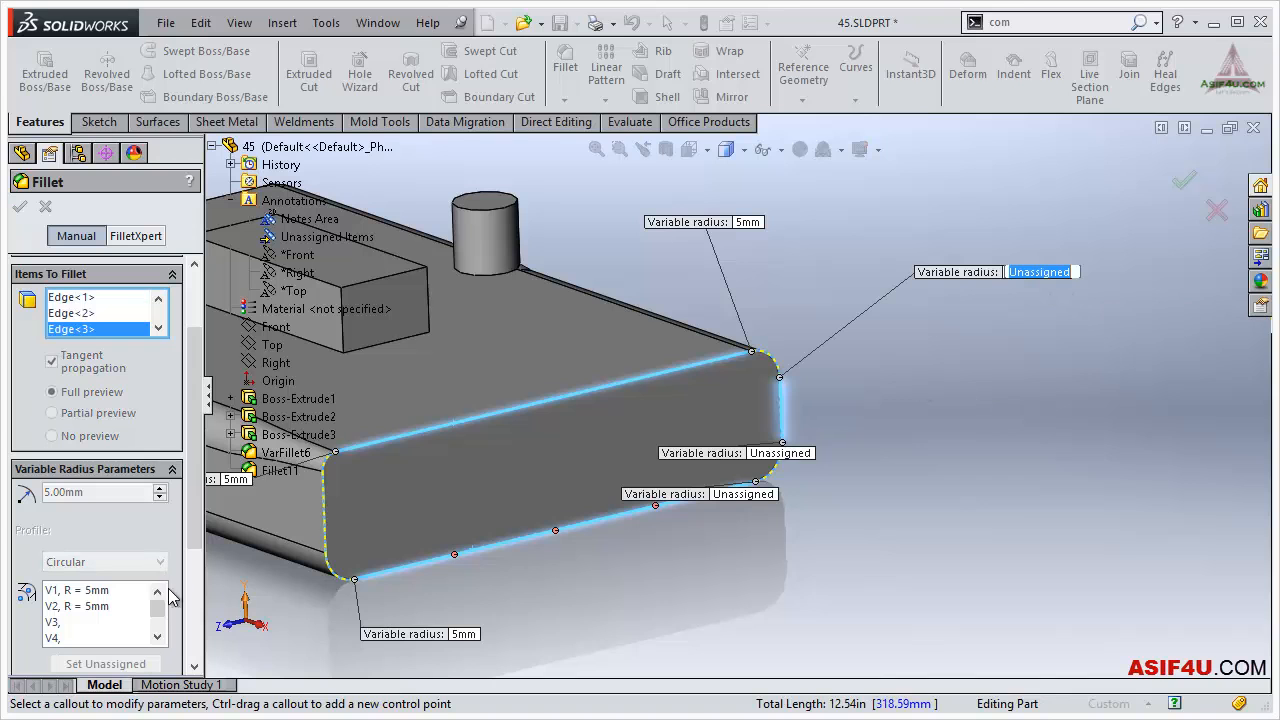
drag(197, 530, 198, 645)
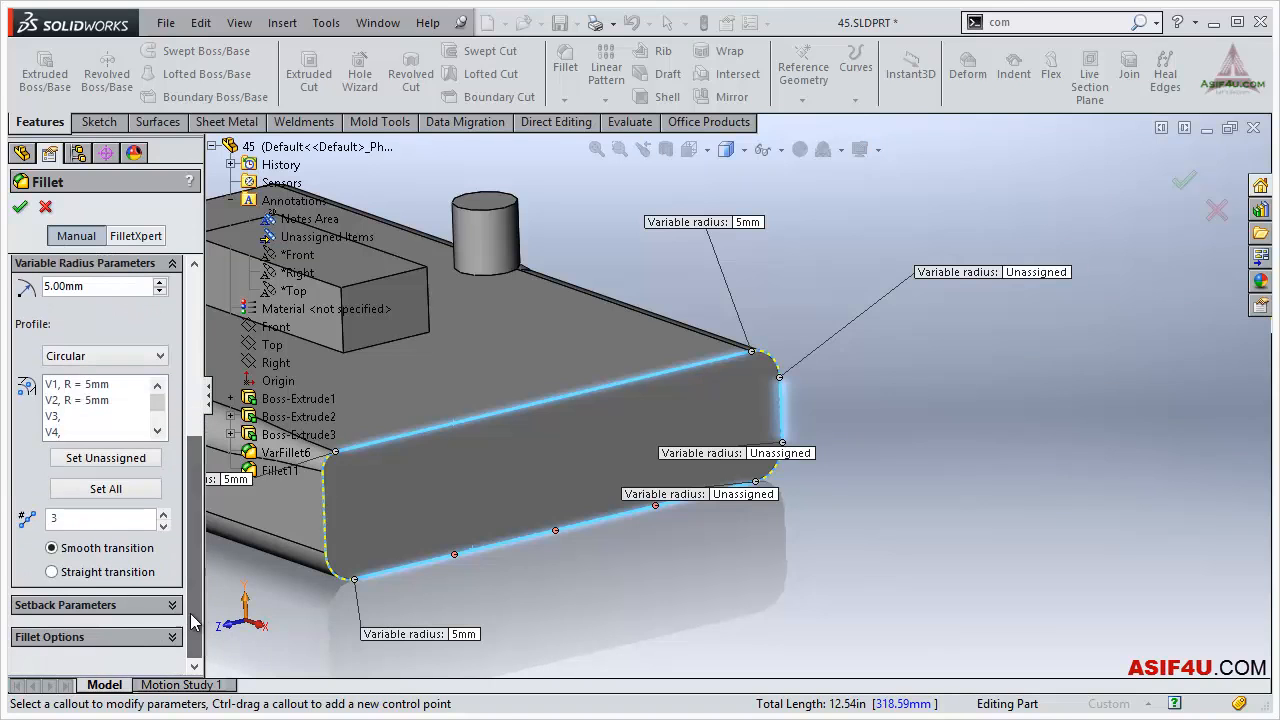
click(145, 494)
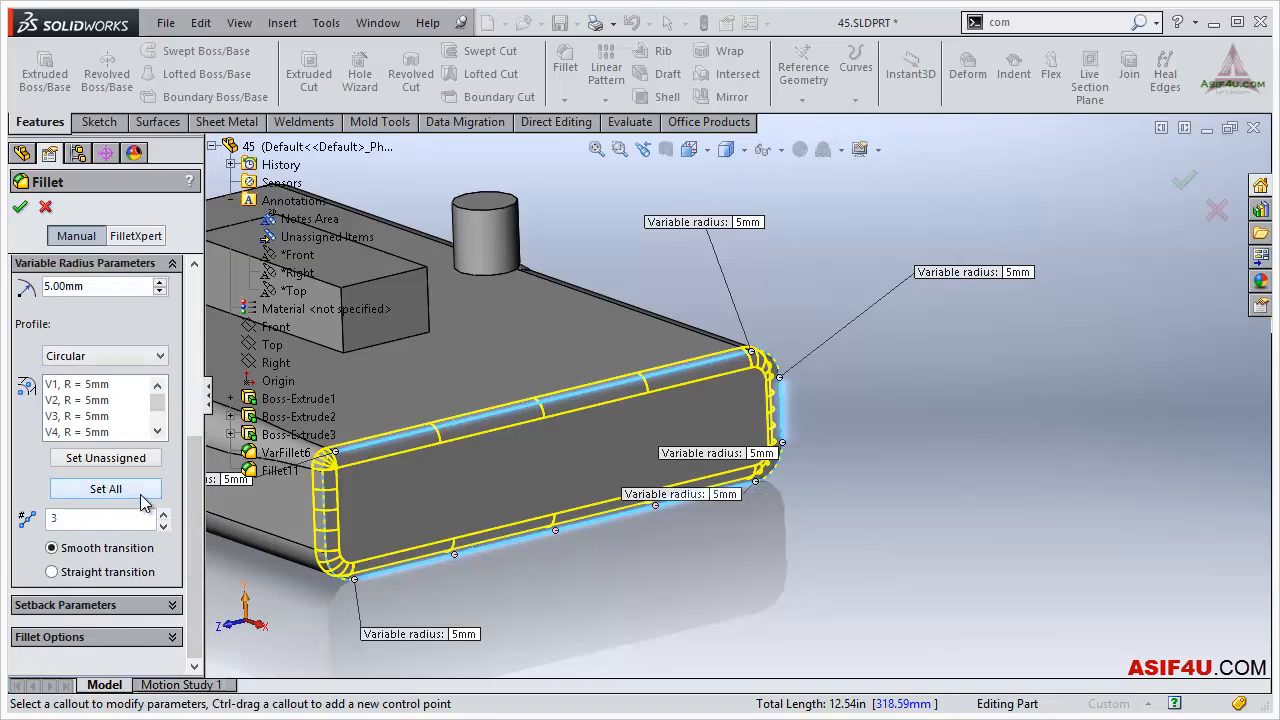